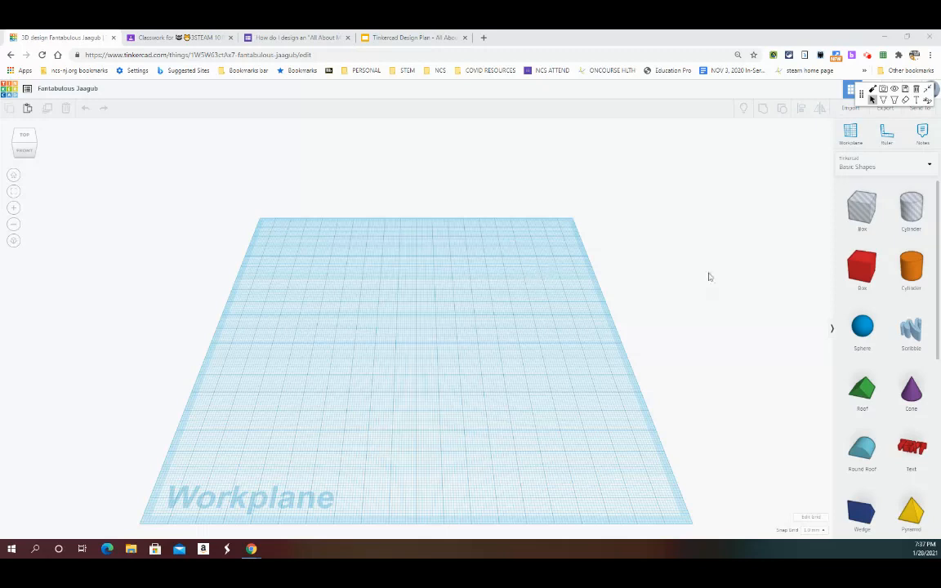
- Place two spheres and a cone in a row along the middle of the workplane
drag(870, 325, 414, 292)
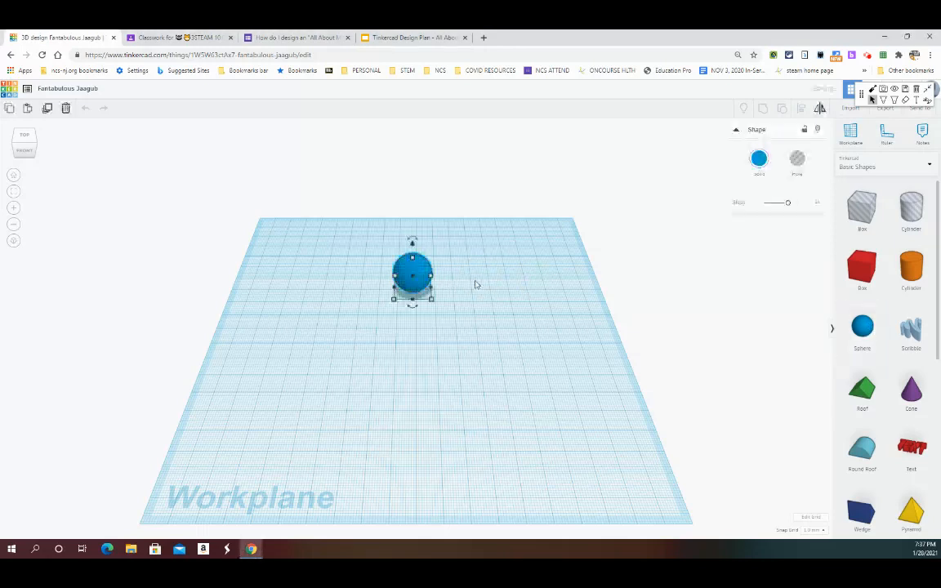
drag(863, 327, 414, 345)
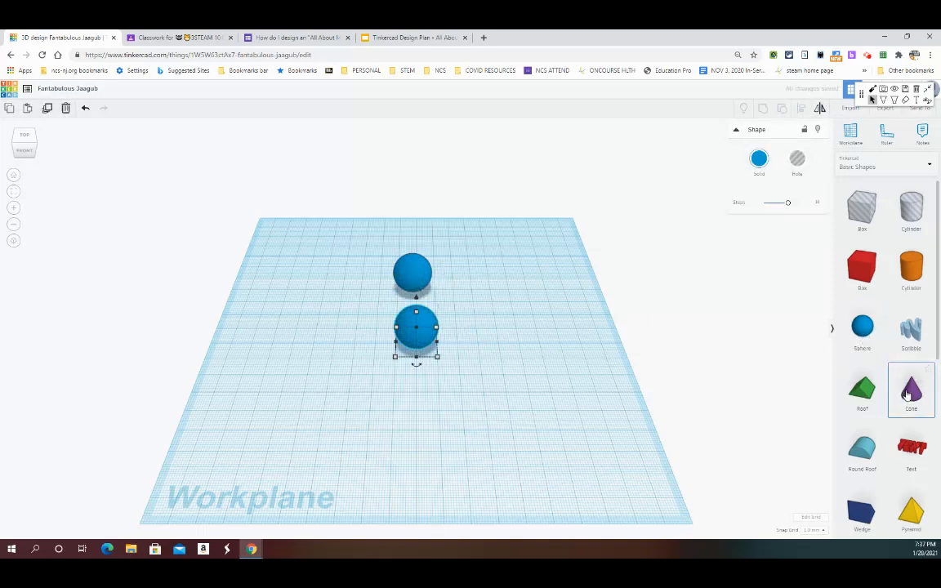
drag(913, 395, 428, 397)
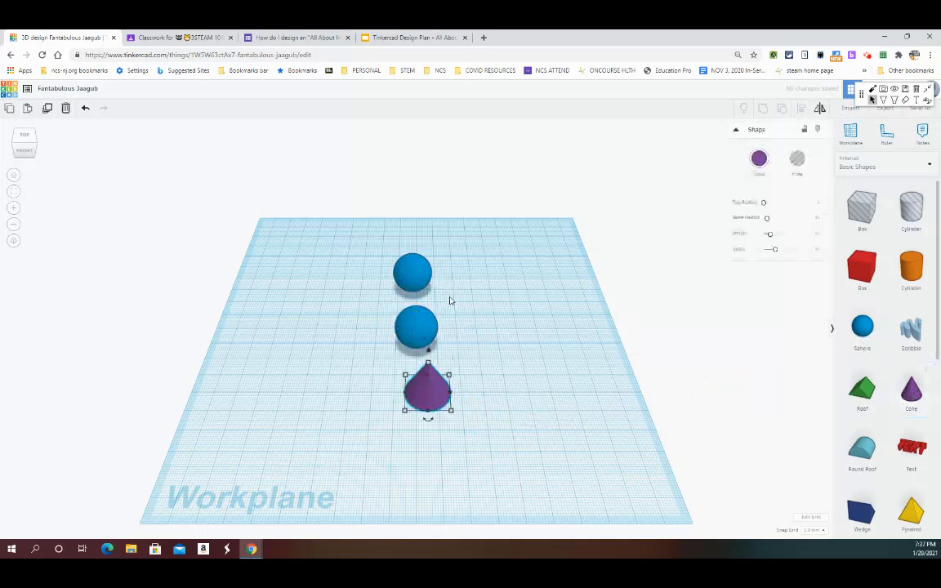
- Stretch the second sphere lengthwise into an oval body segment and move it back against the first sphere
click(410, 272)
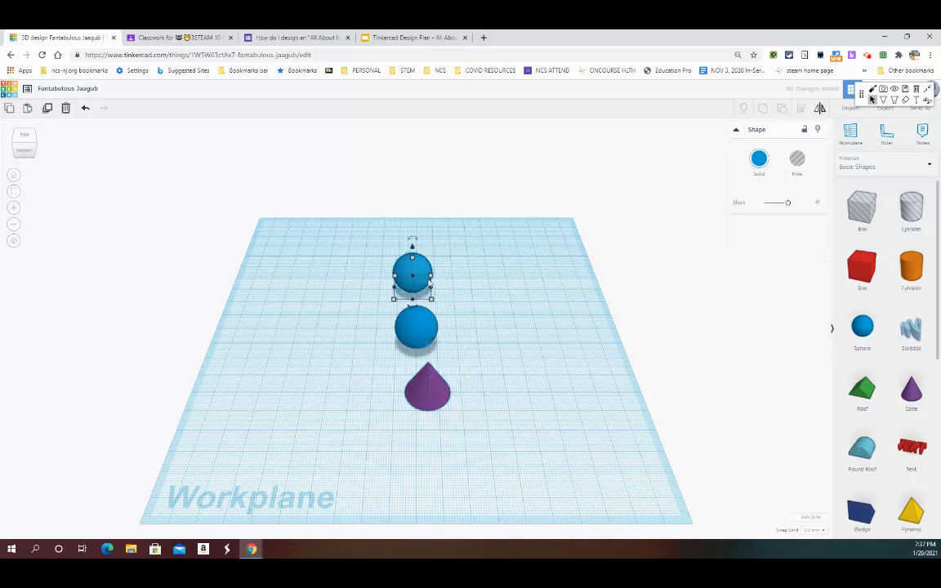
click(416, 331)
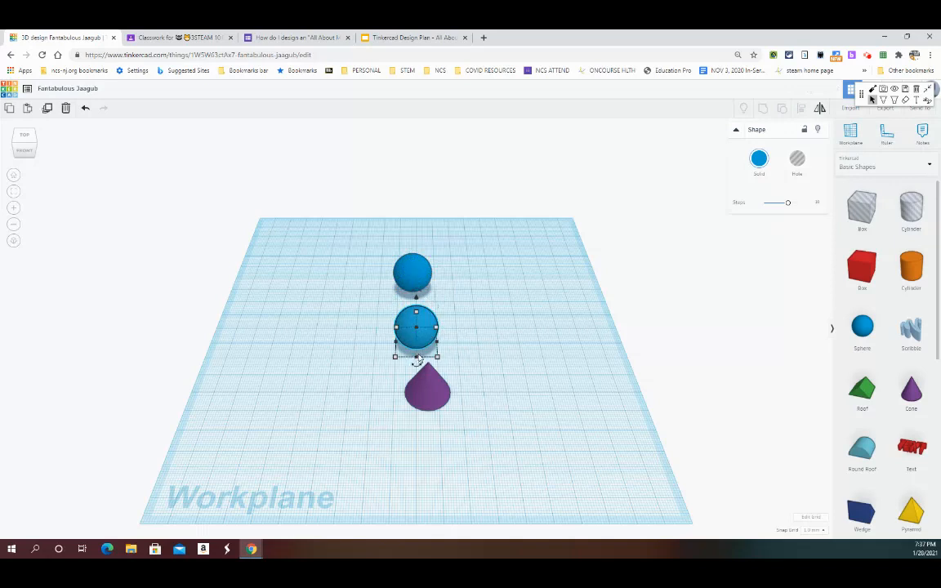
drag(416, 360, 415, 390)
drag(420, 325, 419, 309)
- Select the cone and circle its three rotation handles with the yellow highlighter
drag(24, 150, 57, 141)
click(455, 351)
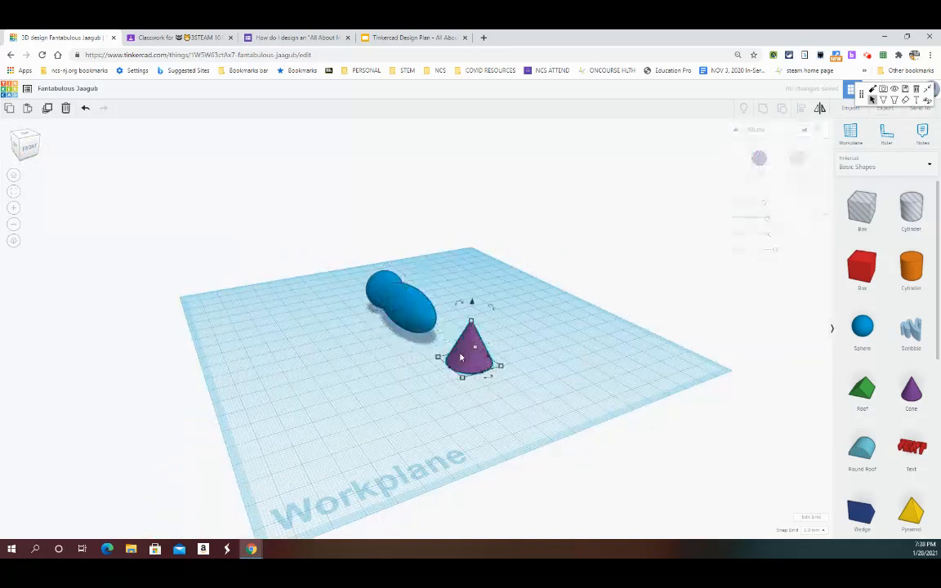
click(14, 192)
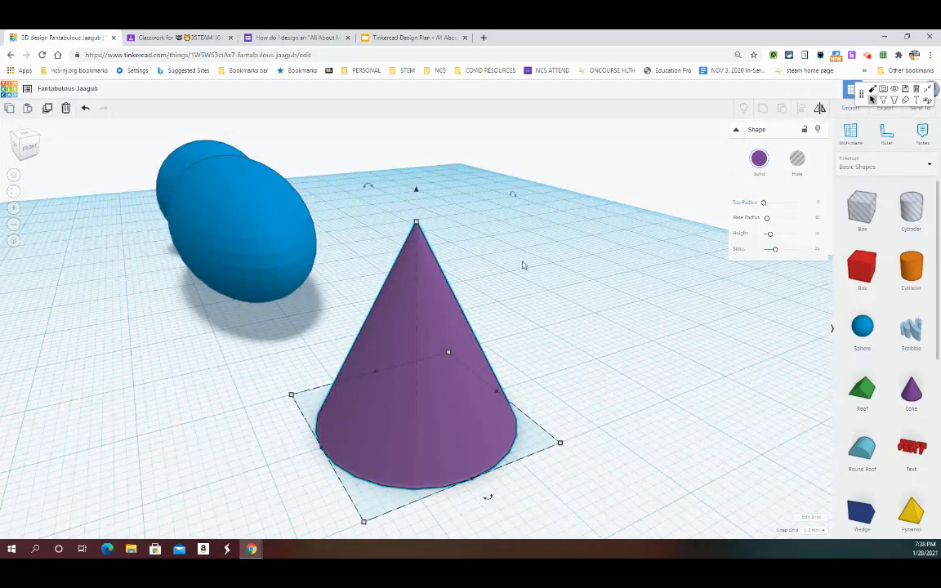
click(895, 100)
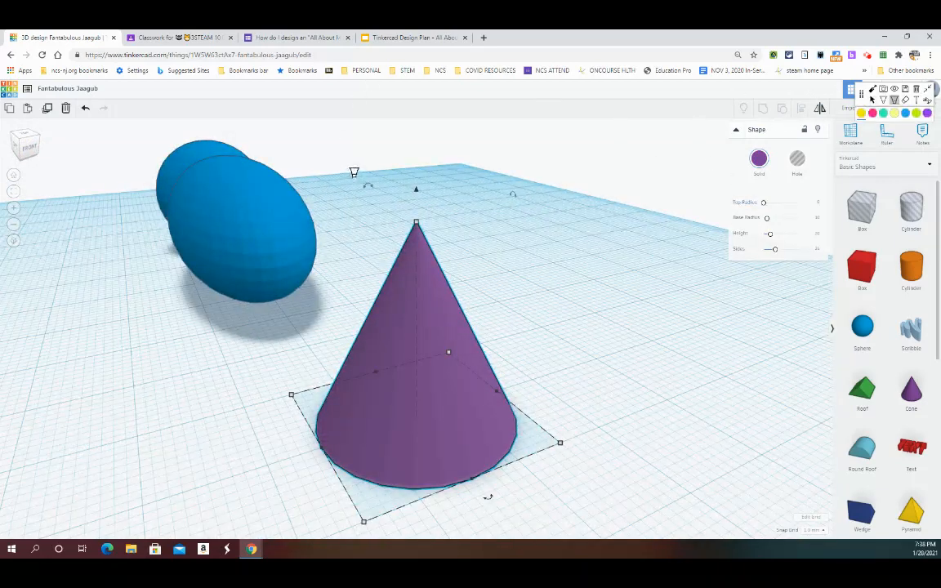
drag(360, 178, 369, 170)
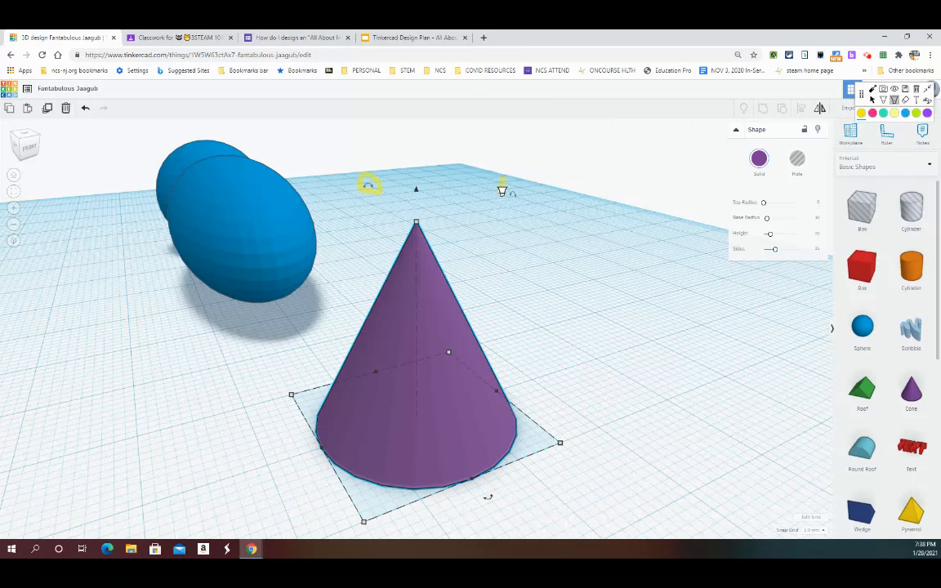
mouse_move(500, 476)
mouse_down()
mouse_move(483, 494)
mouse_move(498, 484)
mouse_up()
click(872, 100)
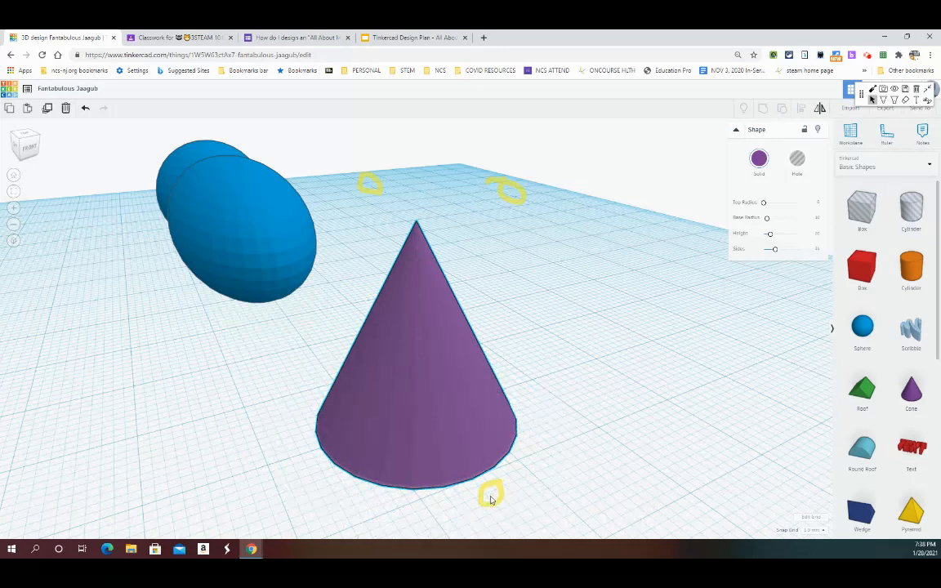
- Rotate the cone 90° onto its side and join it to the free end of the stretched sphere, pointing outward
drag(342, 171, 379, 186)
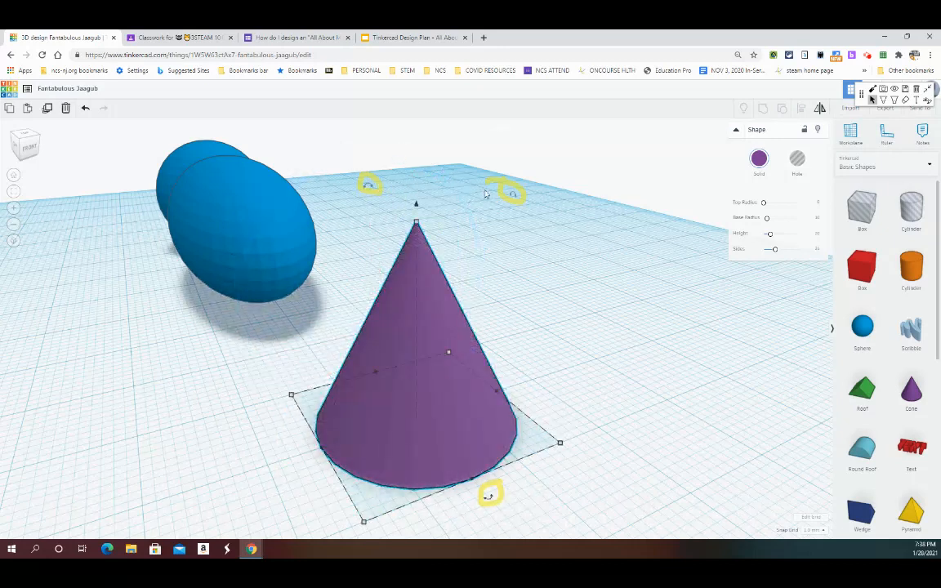
drag(513, 194, 560, 337)
click(13, 174)
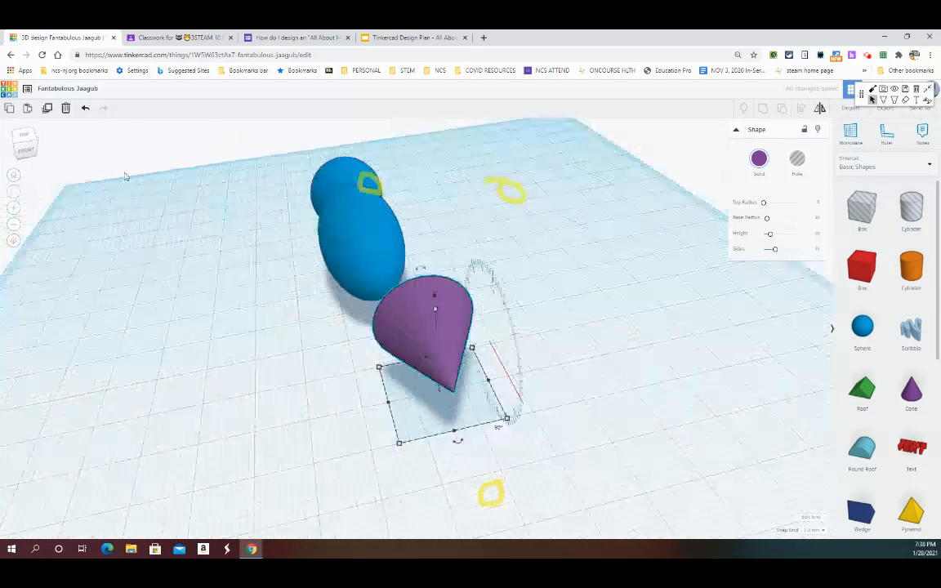
drag(443, 362, 425, 331)
drag(18, 134, 23, 162)
click(25, 151)
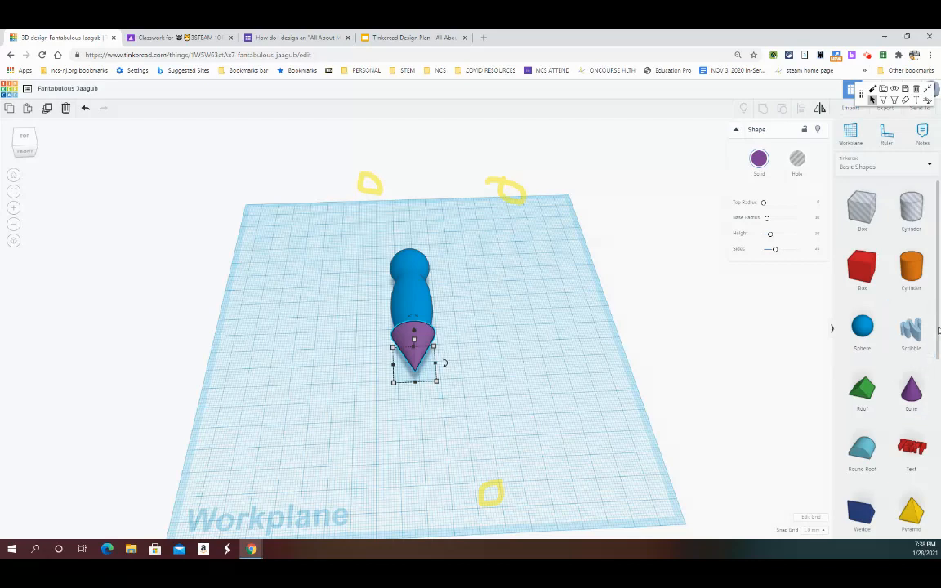
- Add the butterfly shape from page 5 of all shape generators beside the blue body
scroll(937, 330, down, 1)
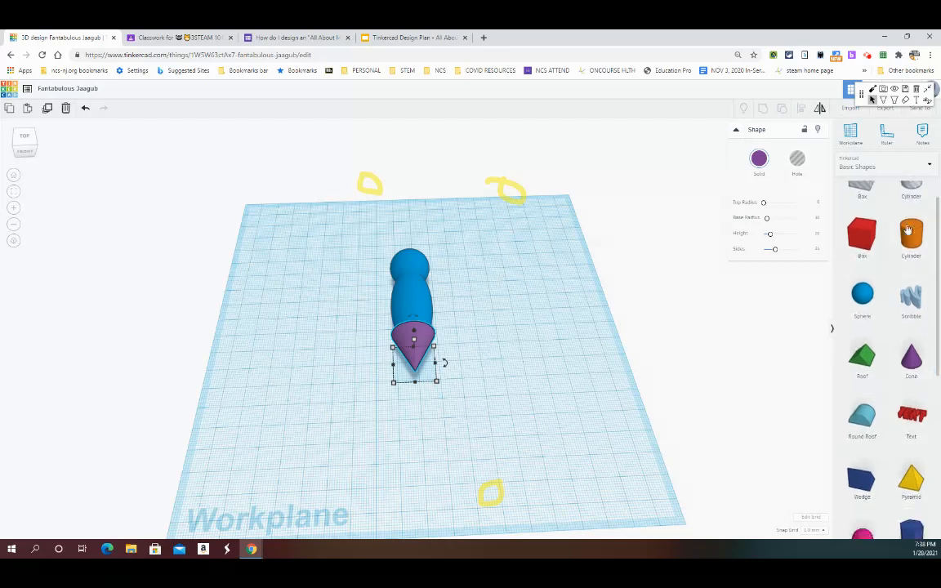
click(872, 169)
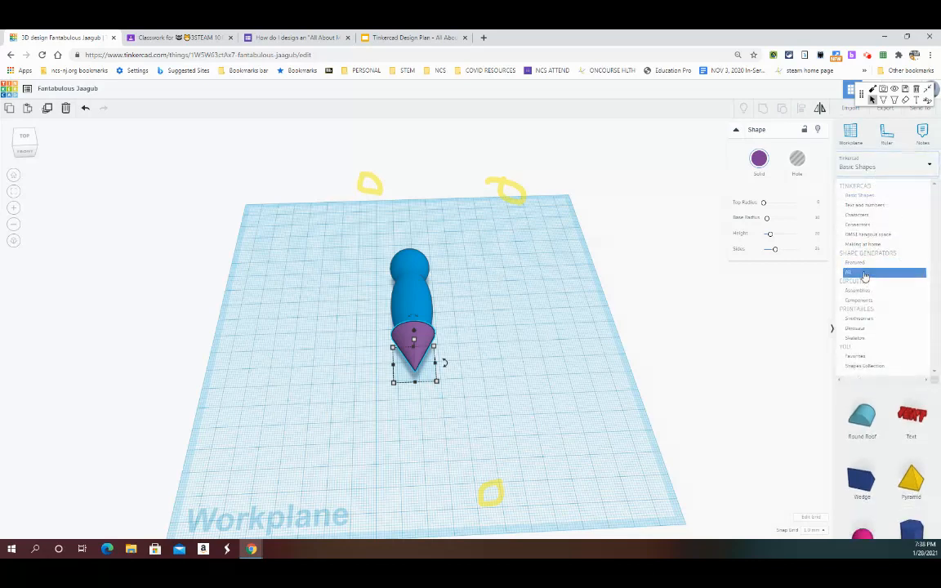
click(863, 273)
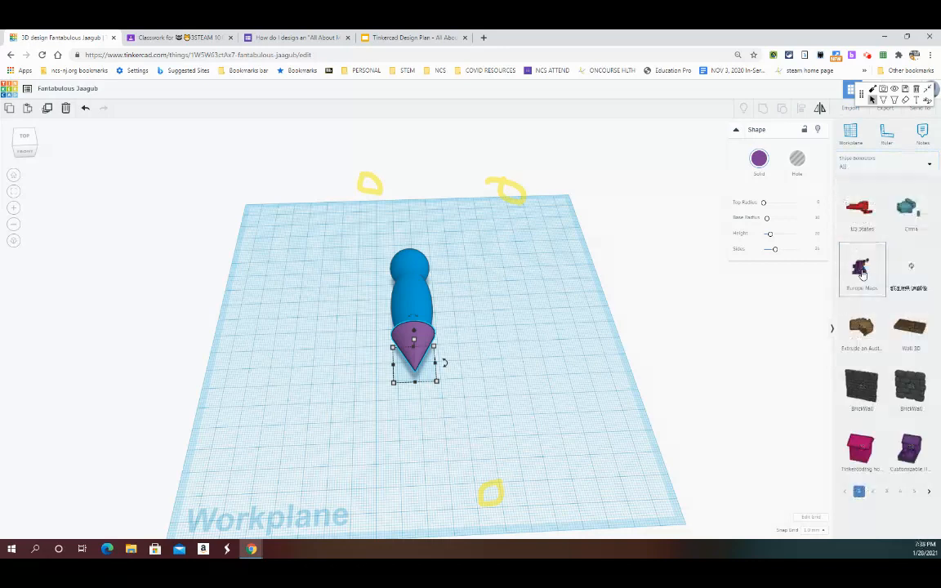
click(914, 494)
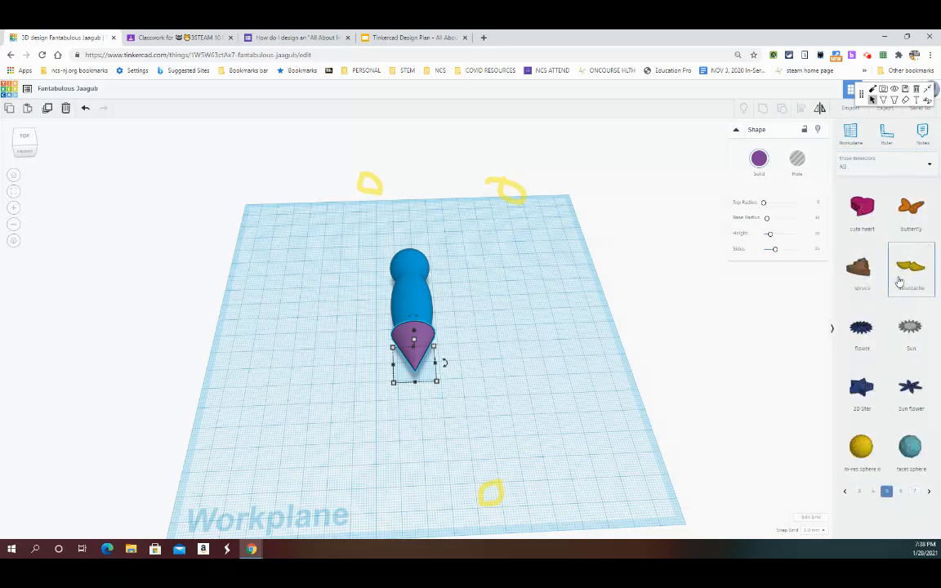
drag(912, 211, 516, 340)
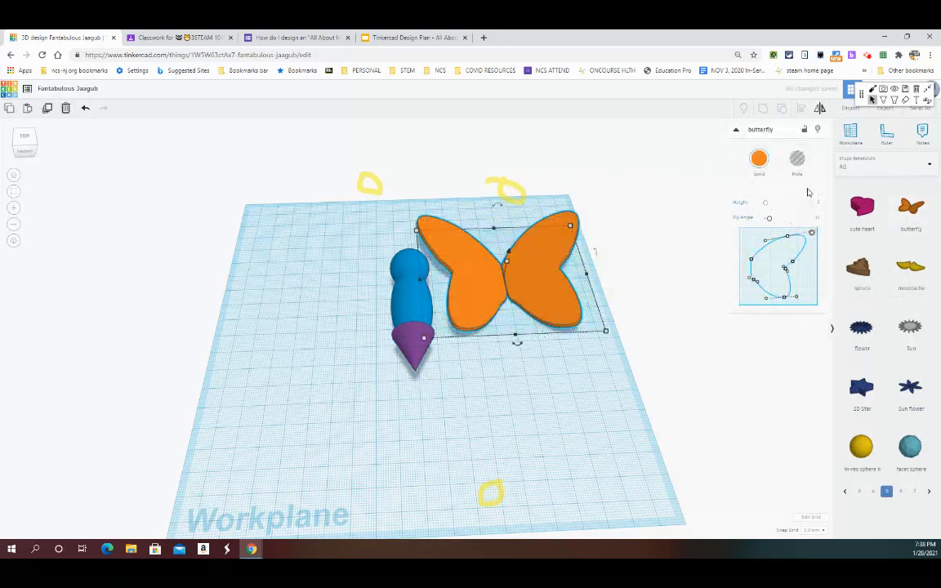
- Circle the butterfly's shape parameters and outline editor with the yellow highlighter
click(882, 100)
mouse_move(800, 190)
mouse_down()
mouse_move(707, 214)
mouse_move(815, 294)
mouse_move(798, 176)
mouse_up()
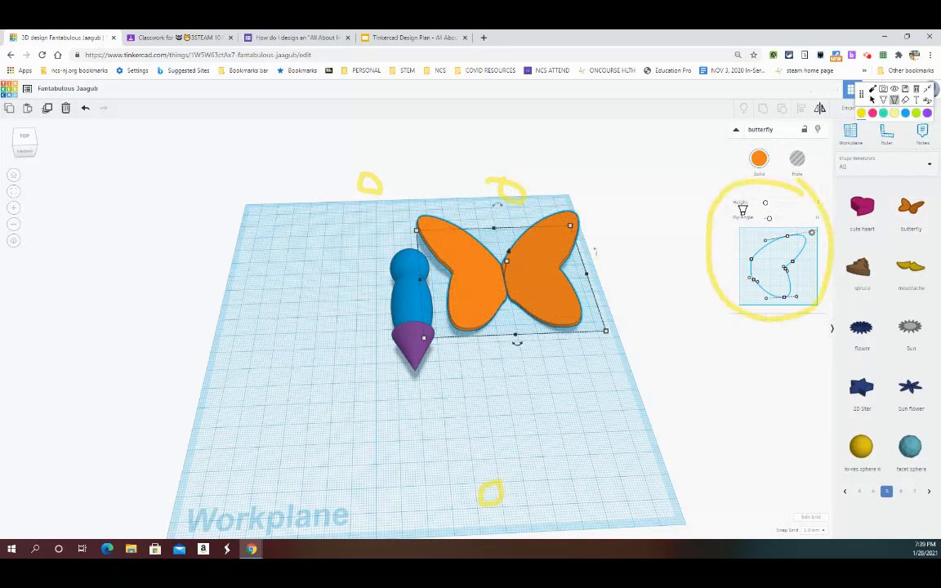
click(873, 99)
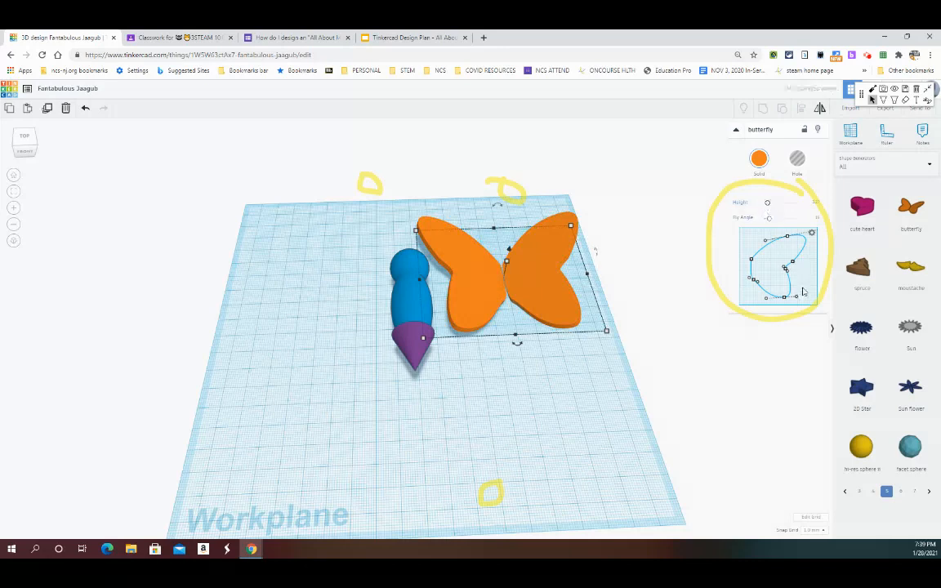
- Reshape the butterfly's wings with a deeper notch and a steeper fly angle, and move them over the blue body
drag(792, 264, 762, 277)
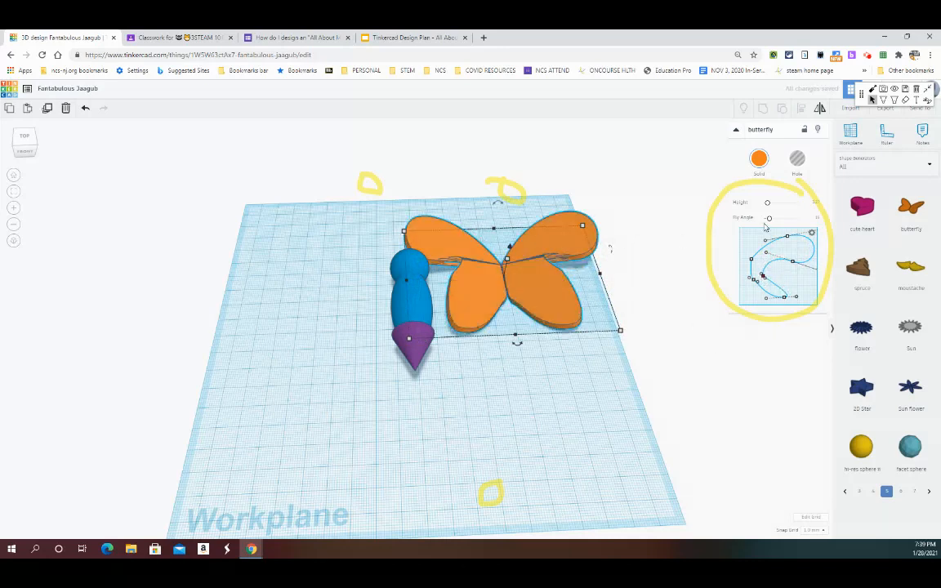
mouse_move(768, 219)
mouse_down()
mouse_move(791, 219)
mouse_move(768, 218)
mouse_move(790, 219)
mouse_move(783, 225)
mouse_up()
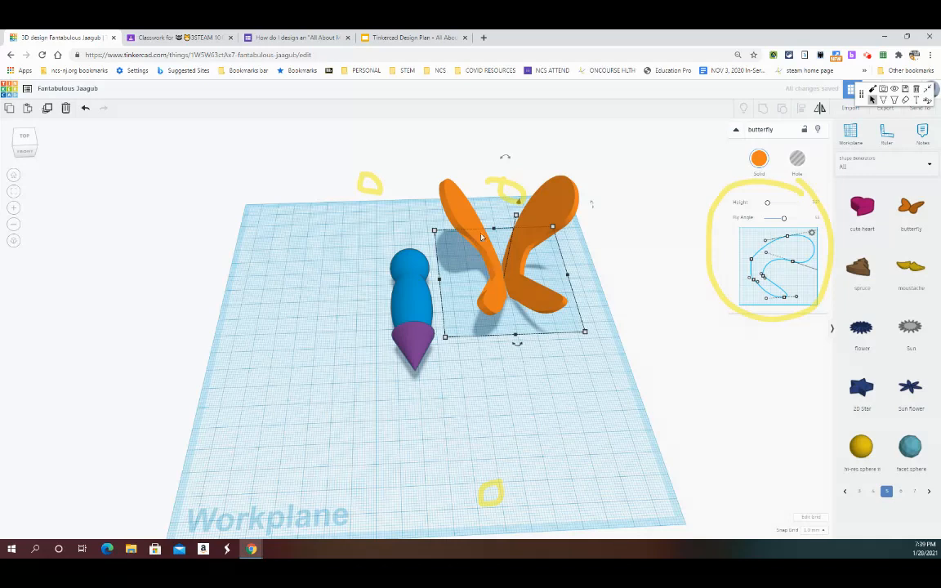
drag(517, 204, 433, 242)
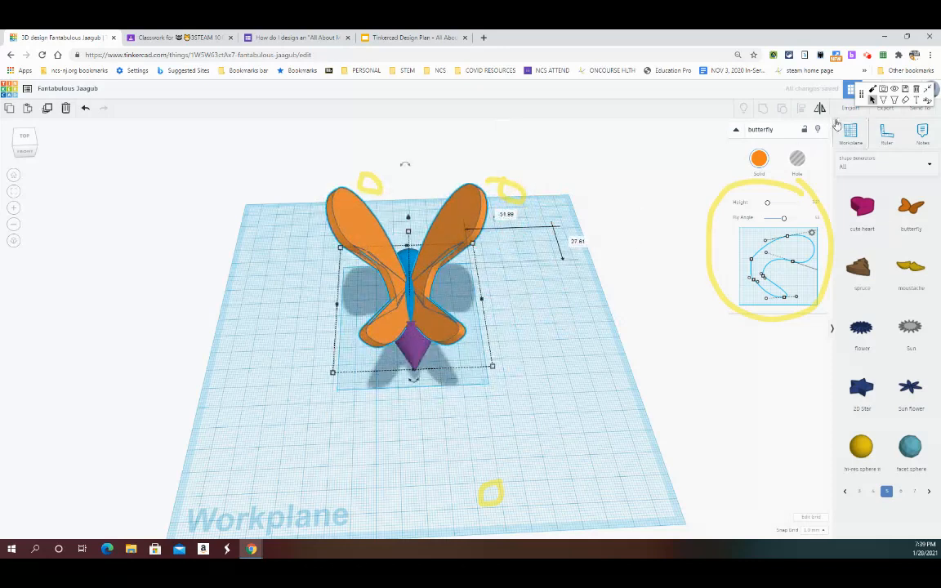
- Handwrite "Shift" in black above the butterfly and draw a box around the word
click(883, 100)
mouse_move(484, 134)
mouse_down()
mouse_move(461, 133)
mouse_move(484, 151)
mouse_up()
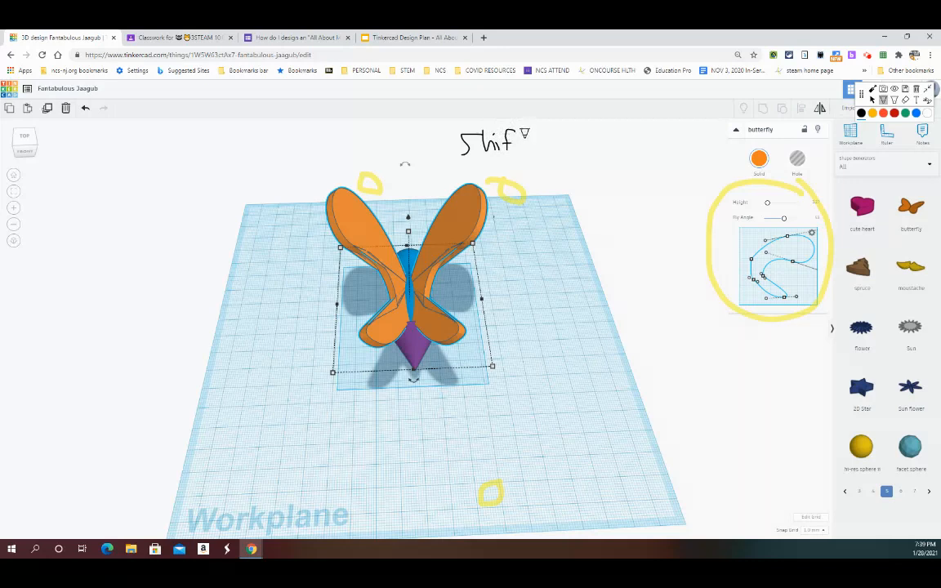
mouse_move(446, 151)
mouse_down()
mouse_move(511, 161)
mouse_move(543, 128)
mouse_move(447, 124)
mouse_up()
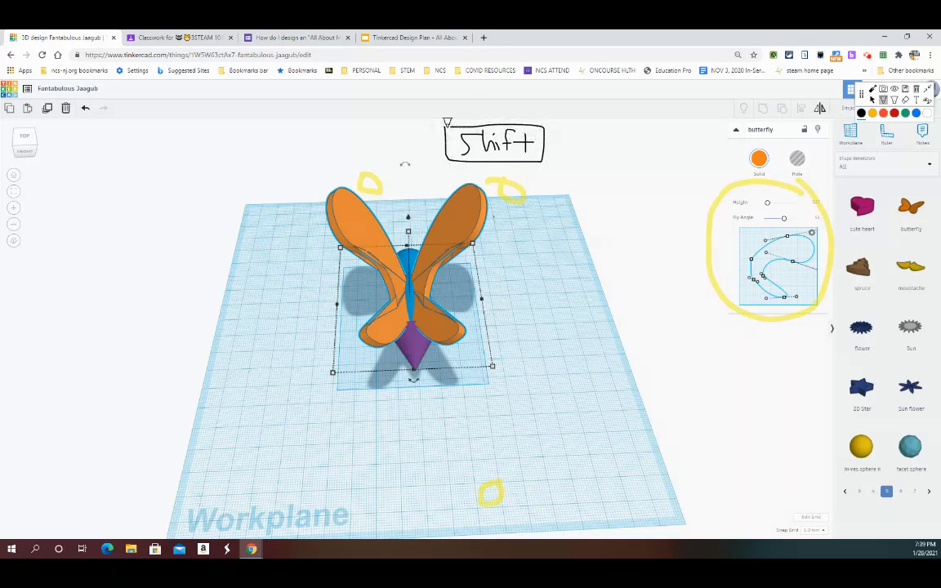
click(872, 100)
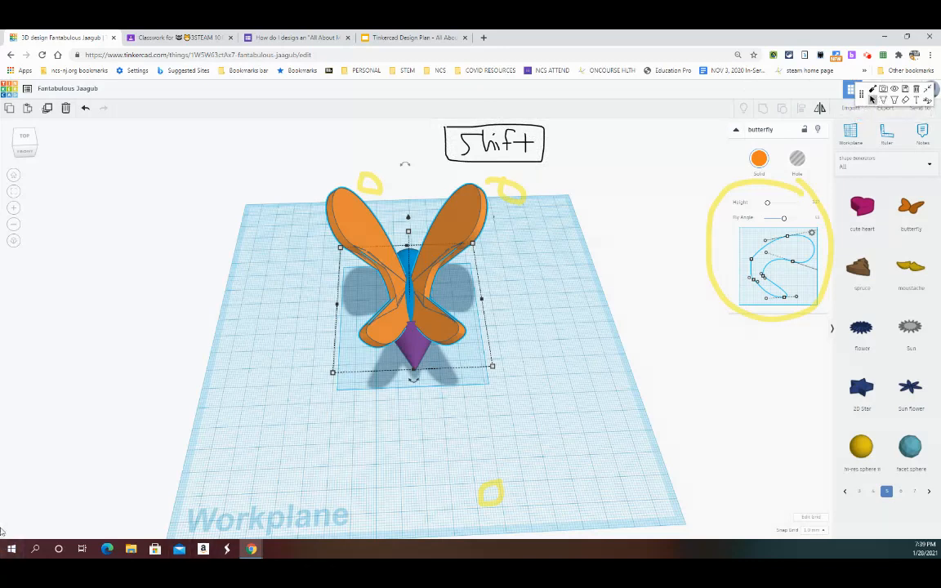
- Scale the butterfly wings down proportionally and recenter them on the blue body
shift+drag(332, 373, 372, 335)
drag(417, 269, 396, 278)
mouse_move(38, 153)
mouse_down()
mouse_move(95, 151)
mouse_move(24, 144)
mouse_up()
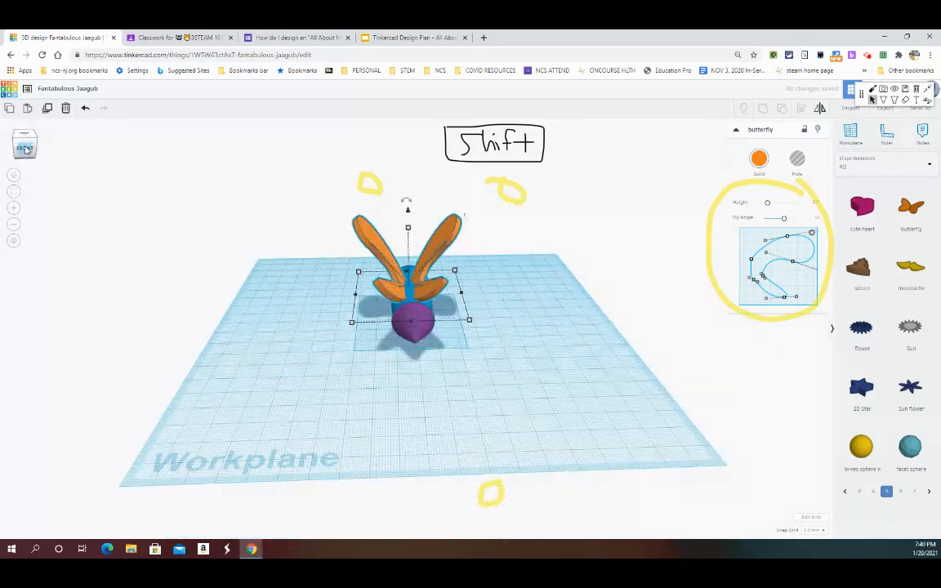
- Add a red box from Basic Shapes, shape it into a thin base plate under the body, and extend one long side outward
click(881, 166)
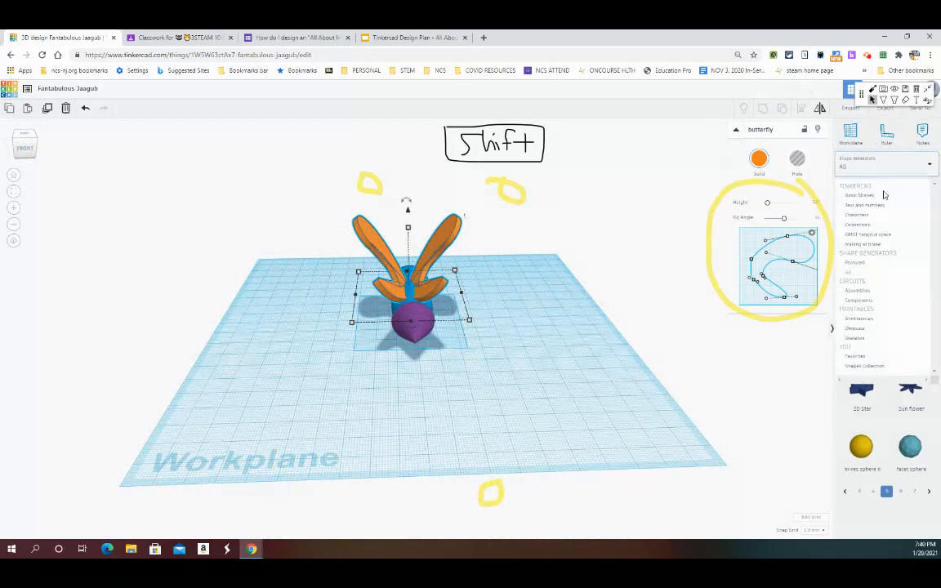
click(880, 197)
drag(857, 267, 578, 440)
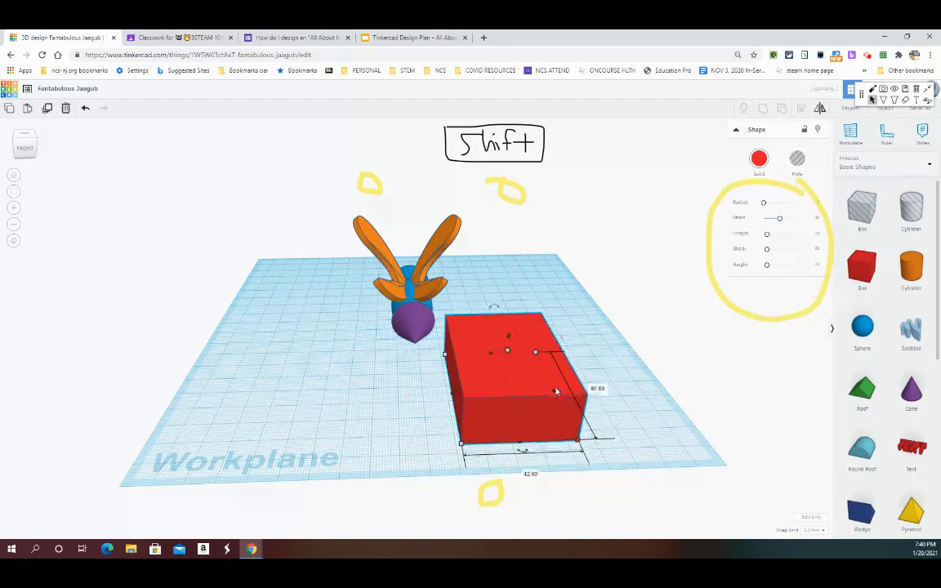
drag(507, 354, 435, 338)
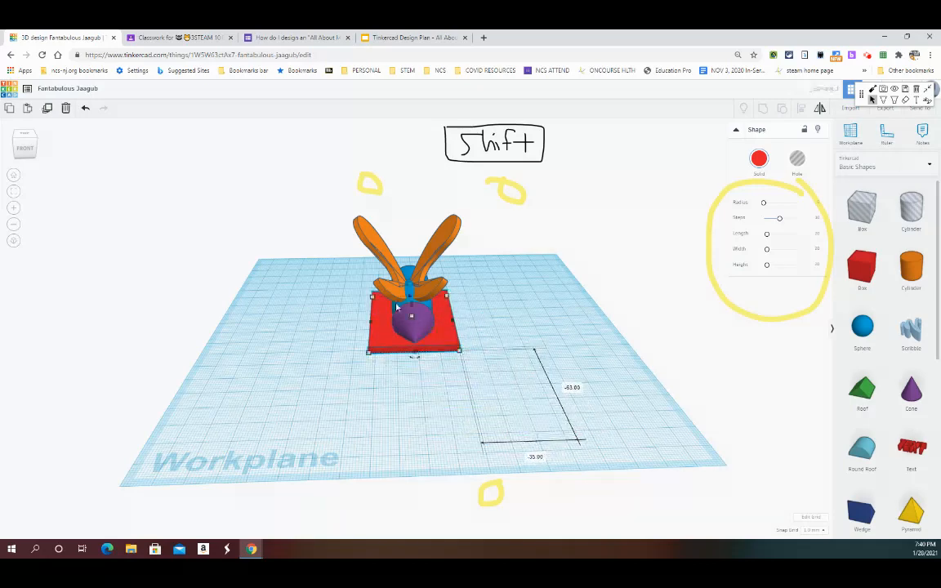
drag(29, 143, 66, 154)
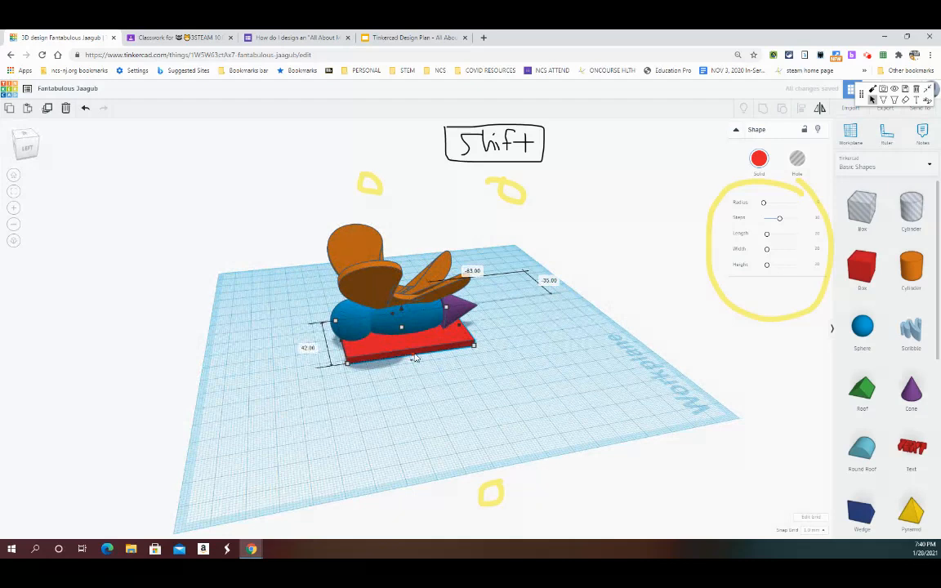
drag(411, 355, 417, 367)
- Add a Text shape beside the base plate, rotate it 90° to run along the plate's long side, and set its text to "Name"
drag(908, 448, 373, 439)
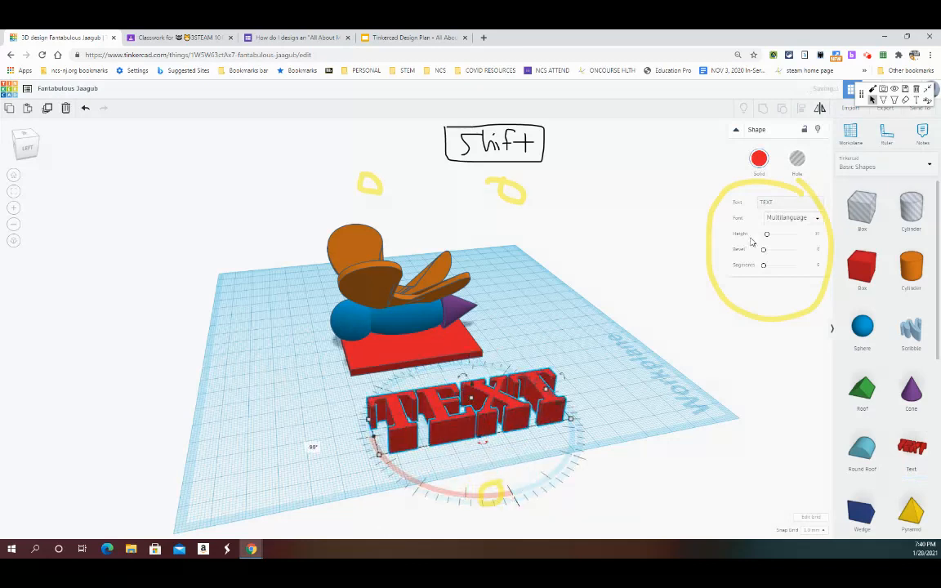
click(778, 202)
key(BackSpace)
key(BackSpace)
key(BackSpace)
key(BackSpace)
text(Name)
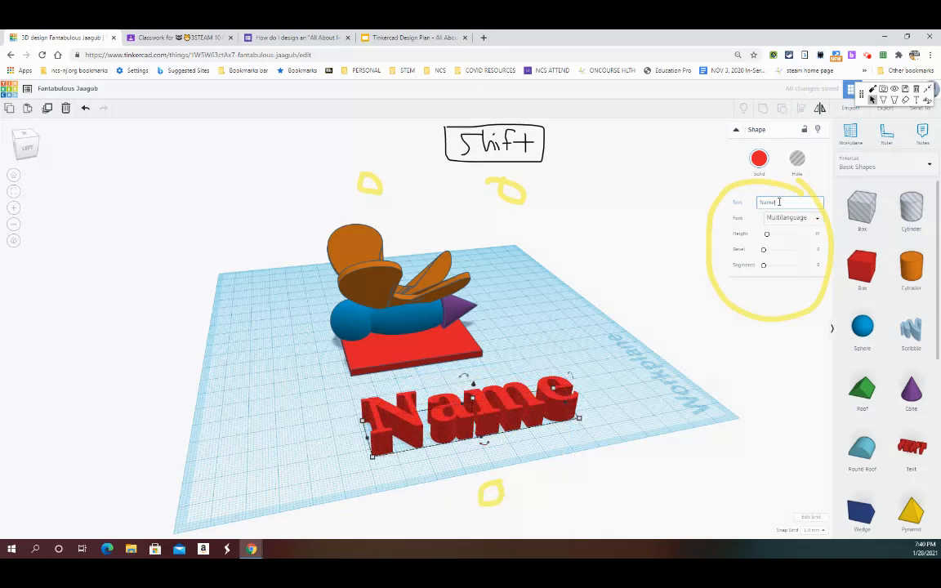
- Shrink the "Name" text and place it on the exposed long side of the red base plate
drag(578, 418, 424, 351)
shift+click(354, 358)
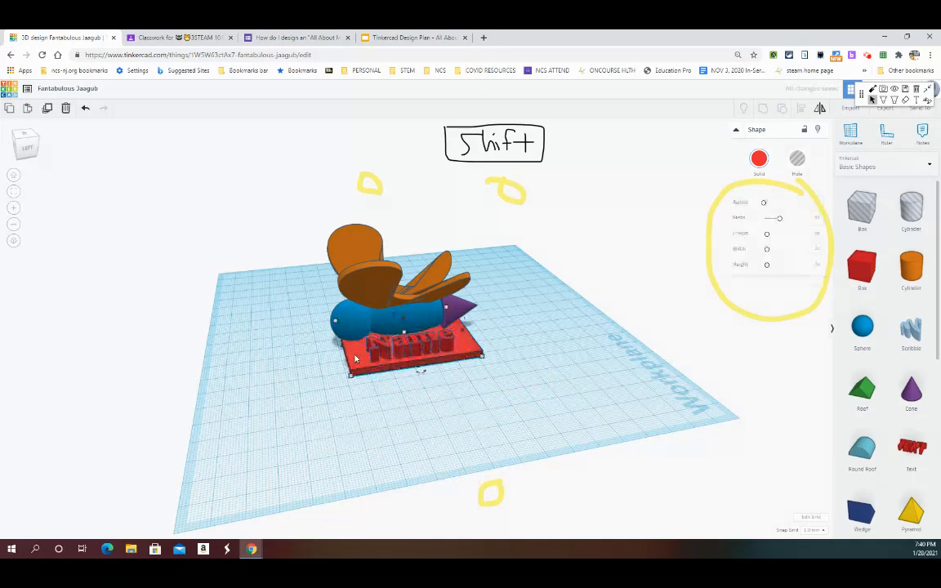
mouse_move(406, 334)
click(413, 350)
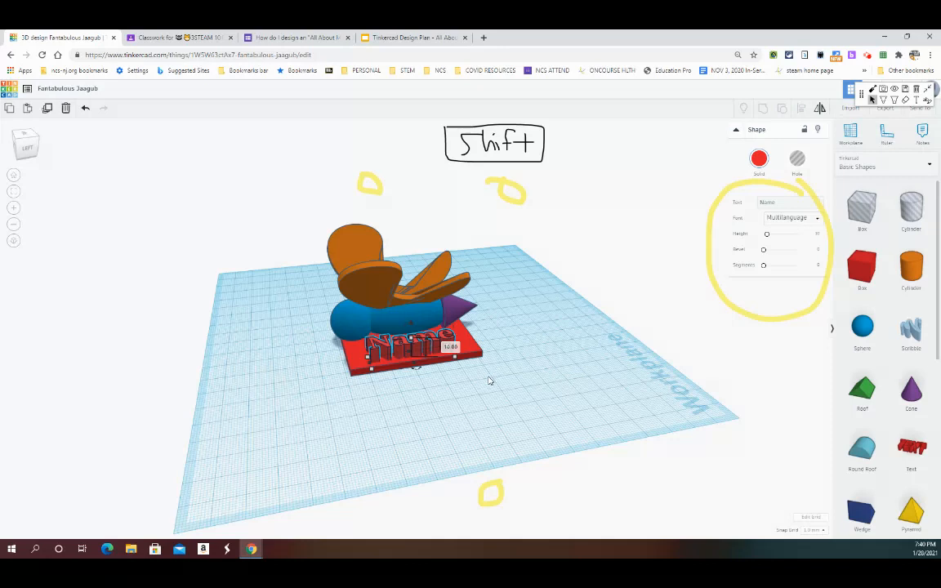
- Reduce the height of the "Name" text on the red base plate
click(450, 347)
key(Return)
click(513, 357)
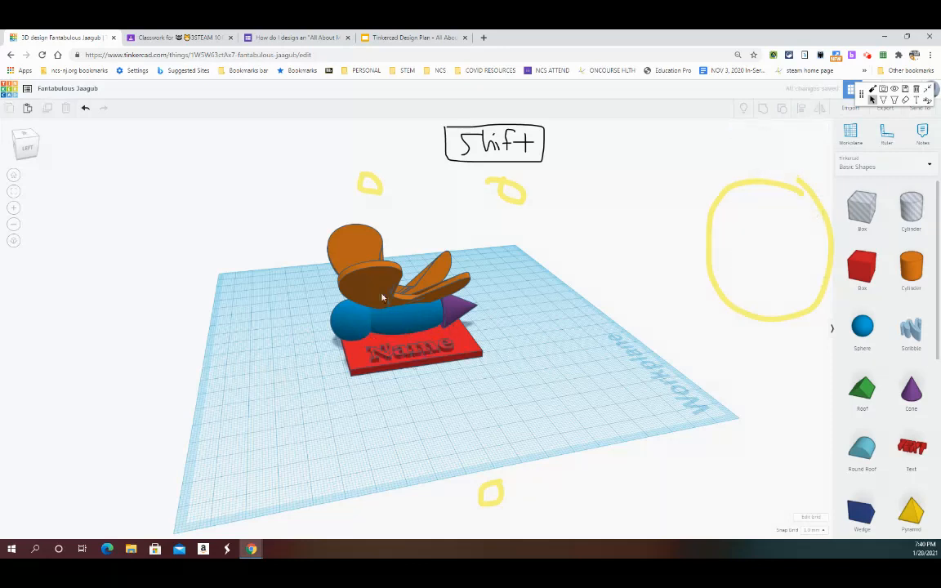
- Select the butterfly, base plate and "Name" text together and group them into one shape
drag(29, 151, 74, 151)
click(31, 147)
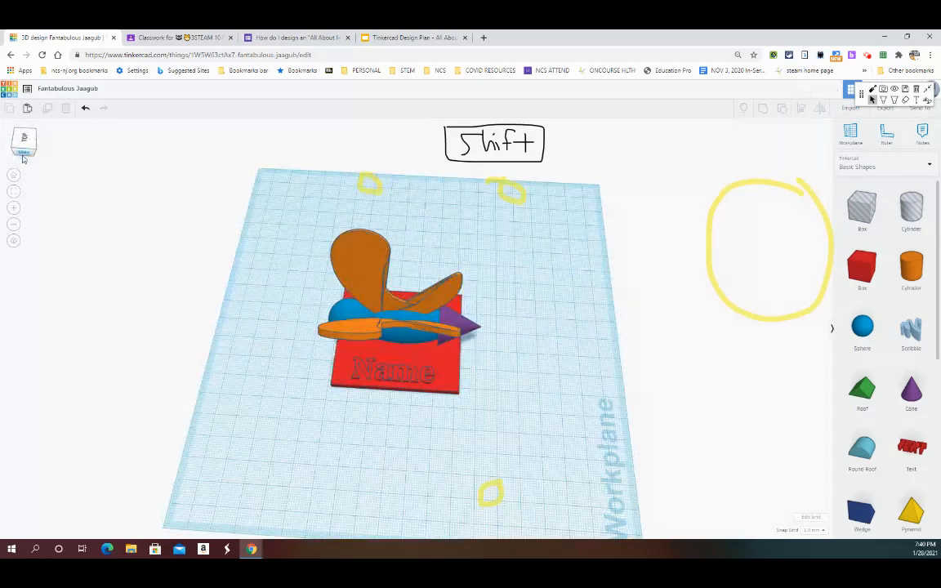
drag(279, 219, 494, 448)
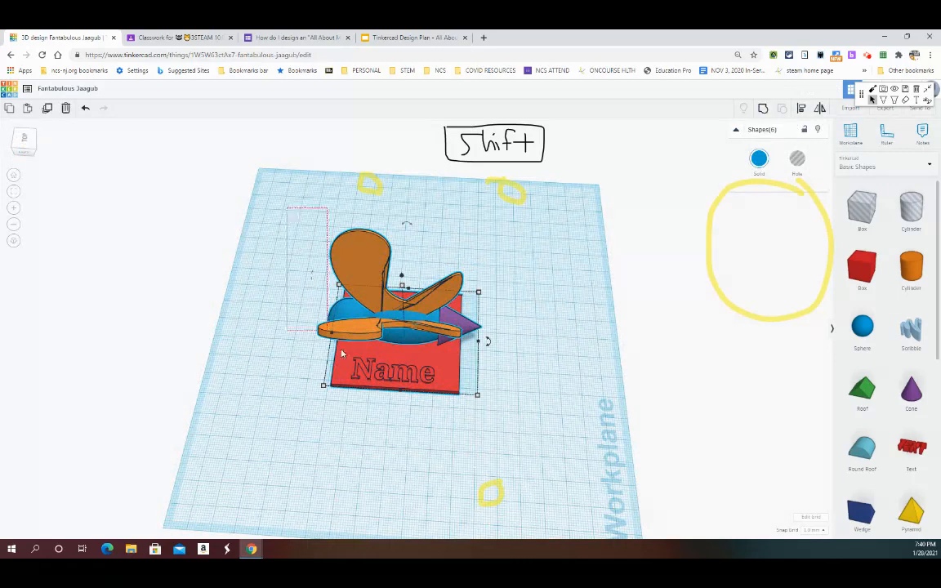
click(764, 108)
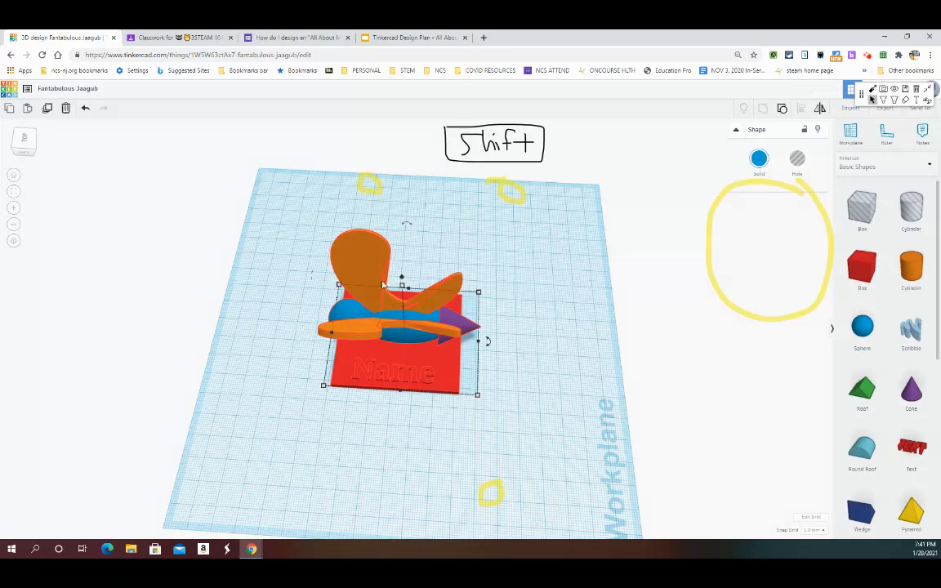
click(579, 249)
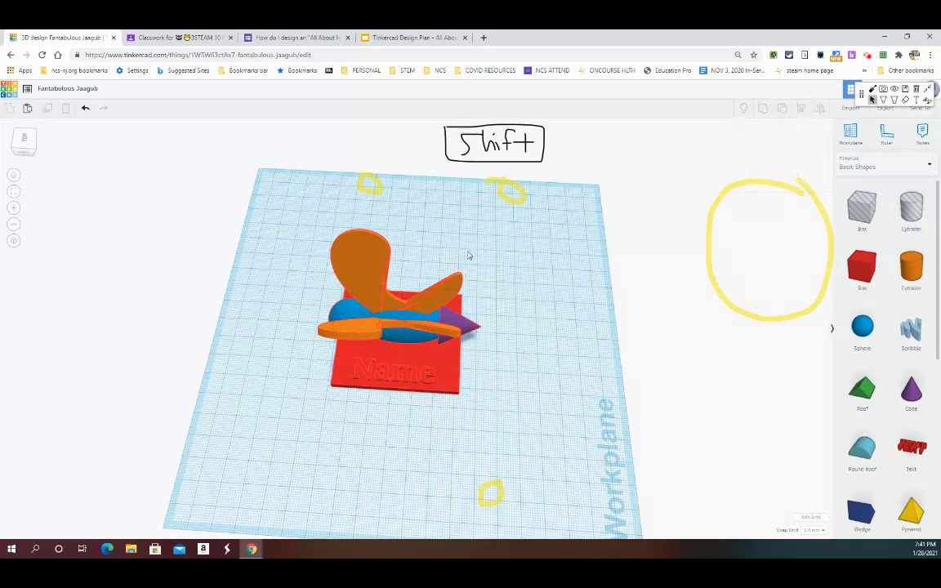
- Set the grouped butterfly's solid color to Multicolor so each part keeps its own color
click(420, 304)
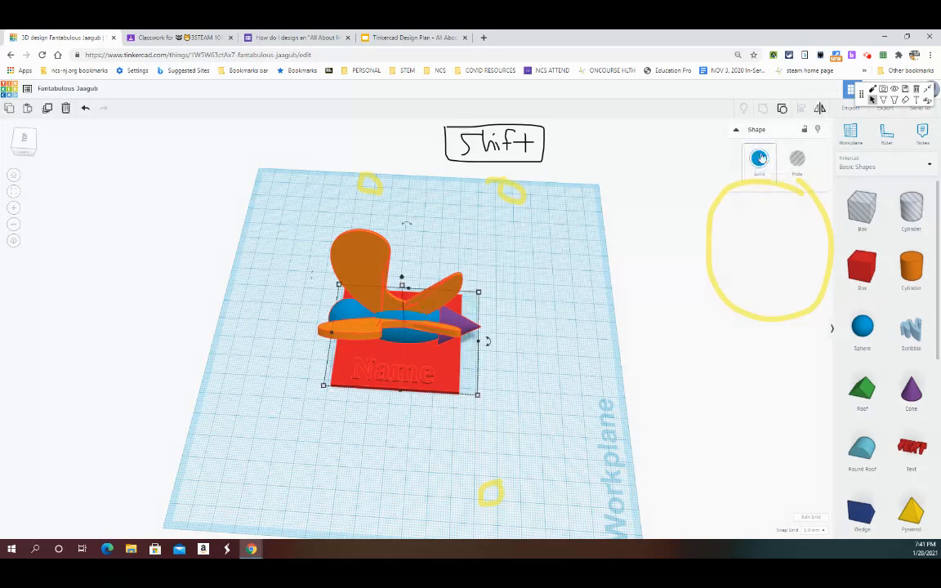
click(759, 158)
click(749, 265)
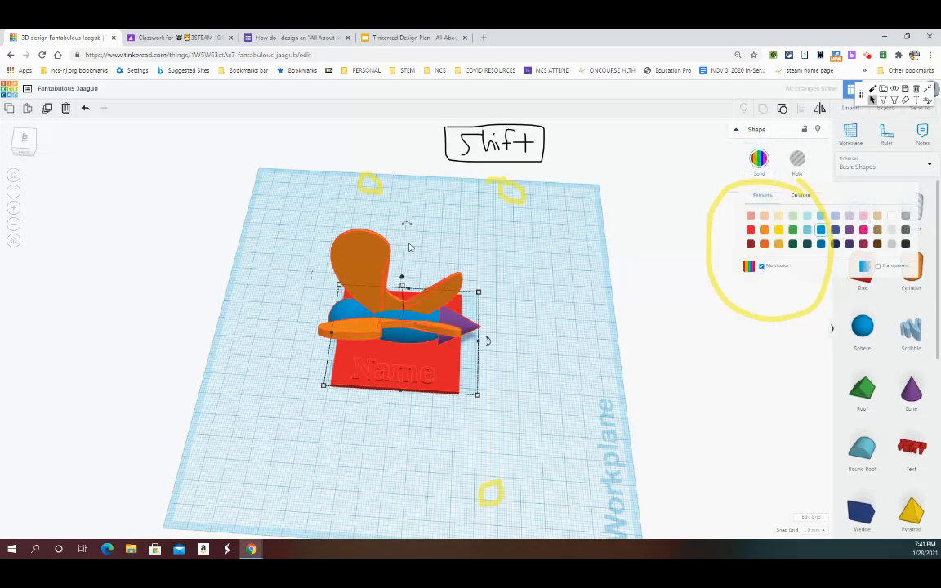
click(136, 172)
- Move the grouped butterfly and base about 12 mm sideways on the workplane, toward the side with the name text
click(13, 174)
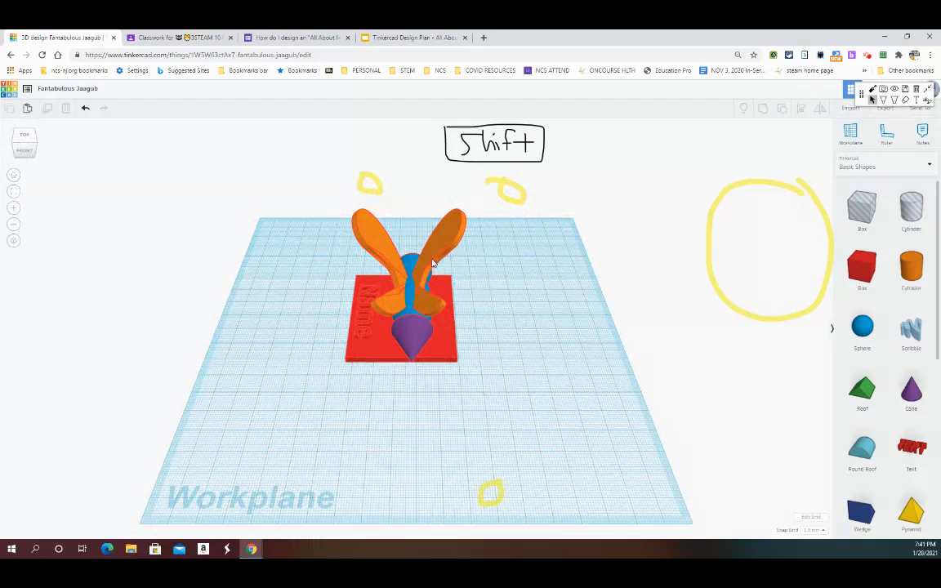
click(399, 283)
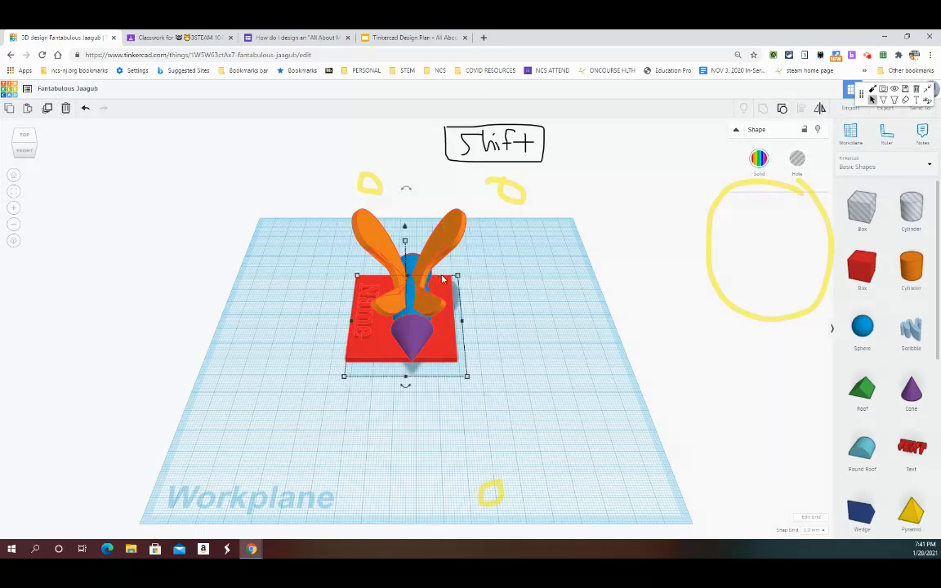
drag(425, 313, 398, 310)
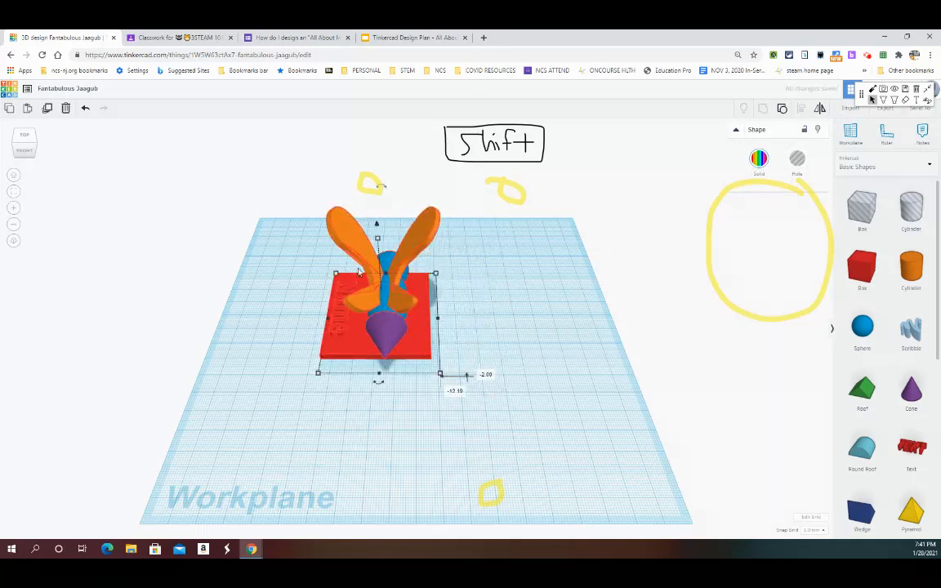
- Add an orange cylinder from Basic Shapes beside the butterfly and rotate it 90° so it lies on its side
mouse_move(26, 151)
mouse_down()
mouse_move(91, 147)
mouse_move(22, 148)
mouse_up()
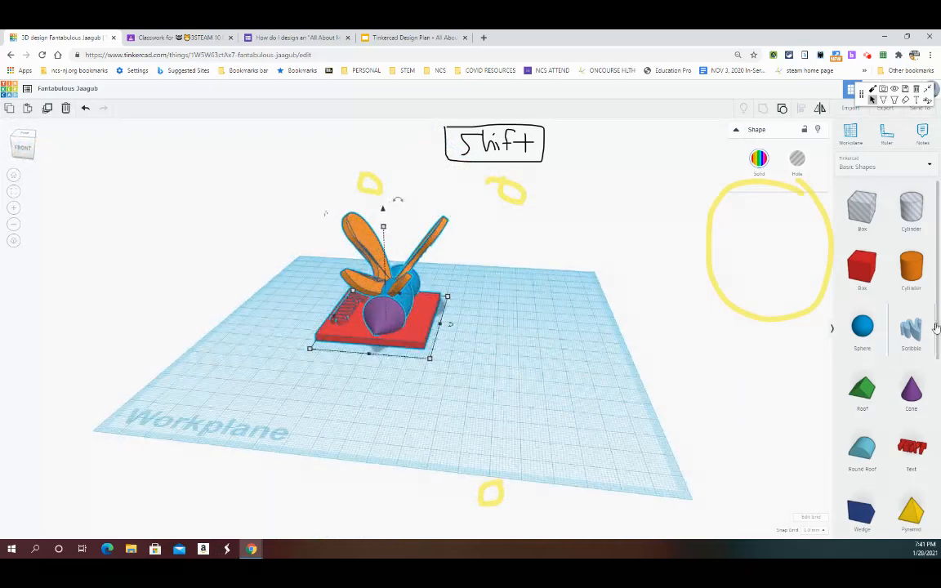
scroll(937, 340, down, 1)
scroll(938, 340, down, 1)
scroll(938, 340, up, 2)
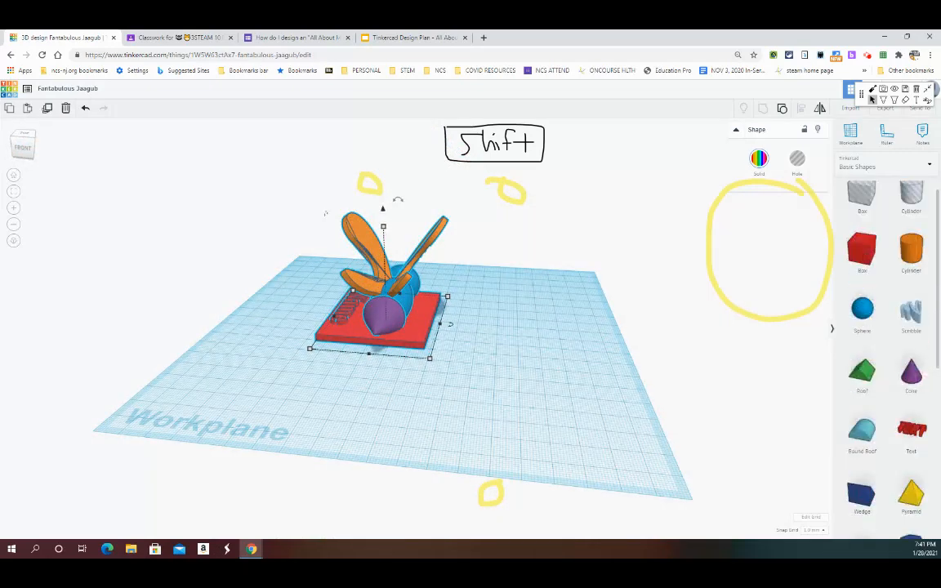
drag(912, 267, 531, 309)
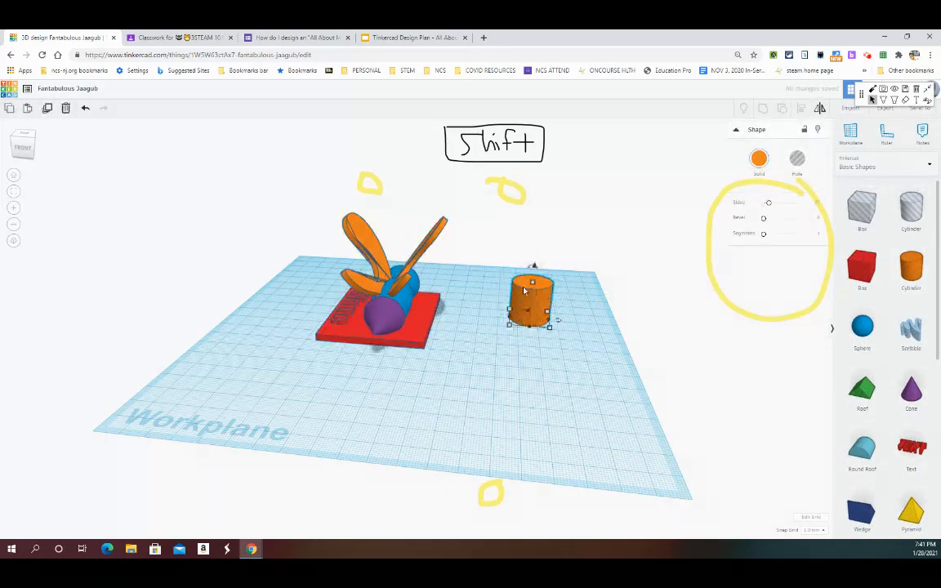
click(13, 191)
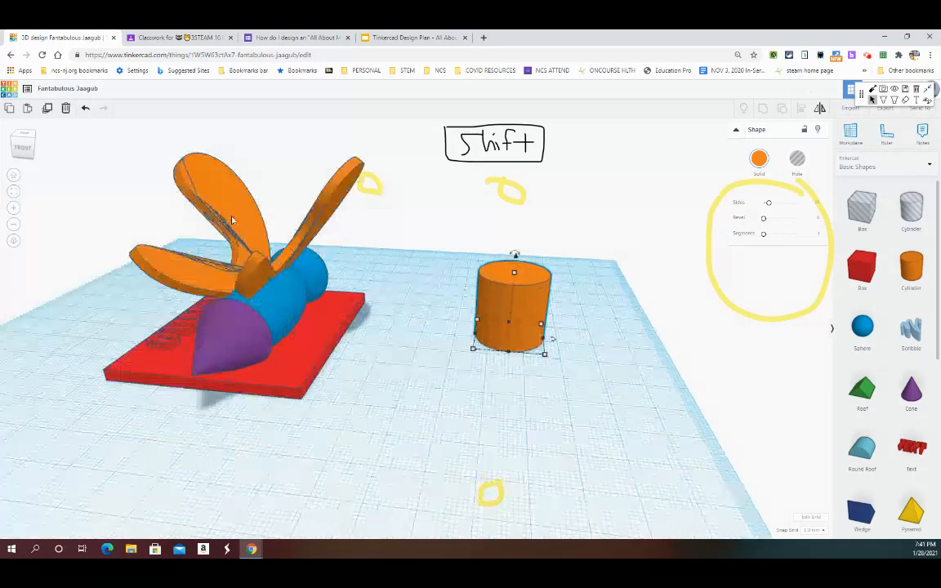
shift+drag(436, 189, 479, 267)
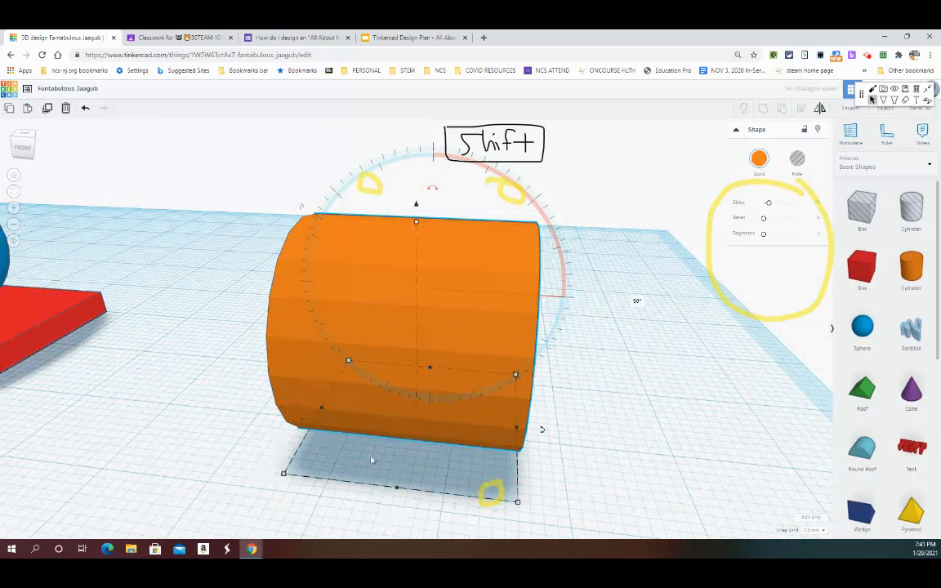
- Stretch the lying cylinder lengthwise, narrow it, and flatten it to a height of 6 mm to form a slim leg rod
drag(514, 427, 719, 433)
drag(514, 229, 506, 335)
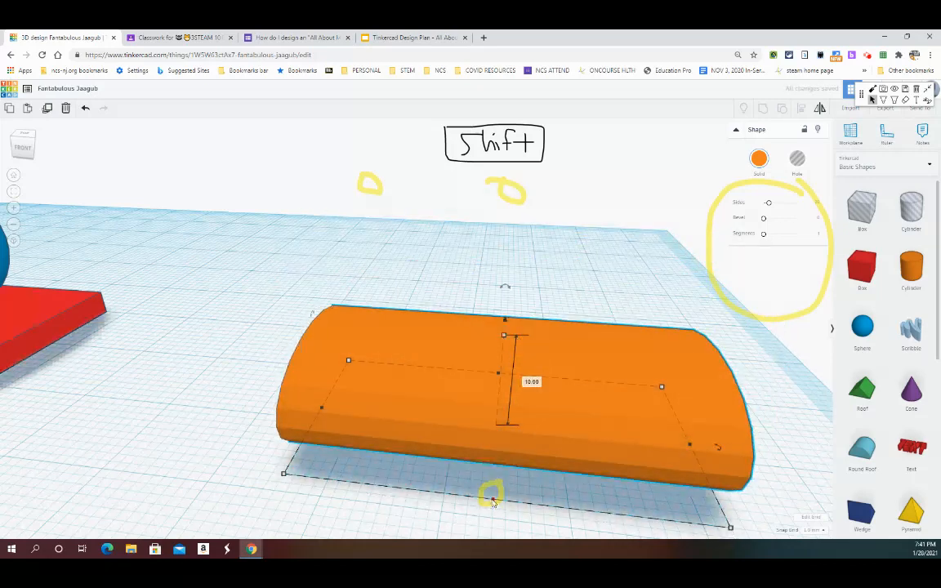
drag(493, 501, 510, 417)
drag(504, 308, 517, 355)
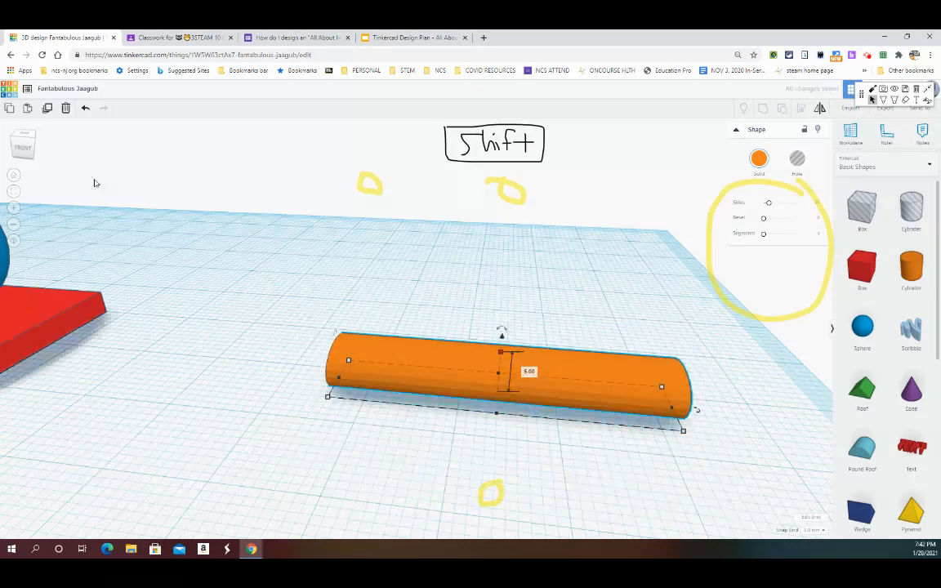
- Place the leg rod crosswise under the butterfly's body, then paste two copies spaced about 15 mm apart toward the purple tail
click(12, 157)
drag(531, 294, 370, 287)
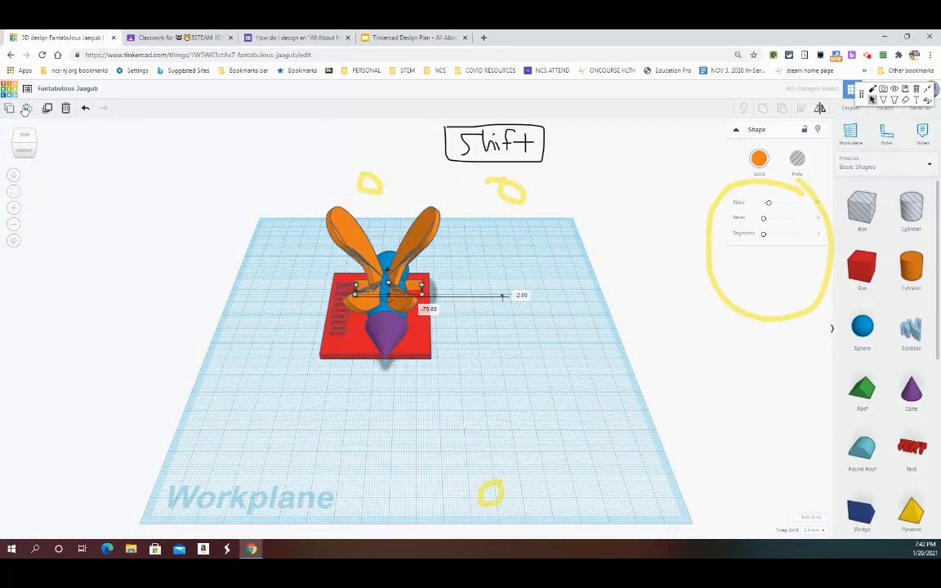
click(24, 109)
drag(440, 289, 402, 309)
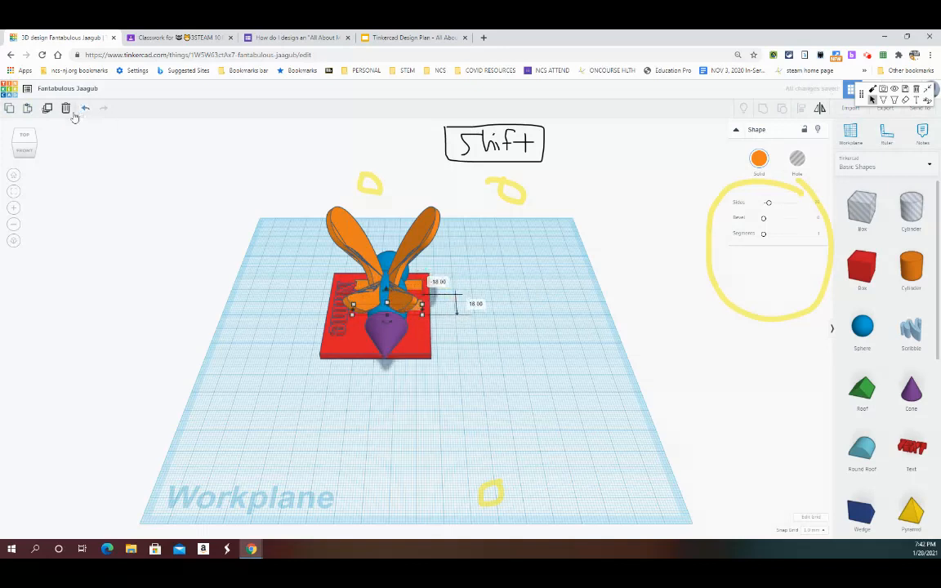
click(28, 109)
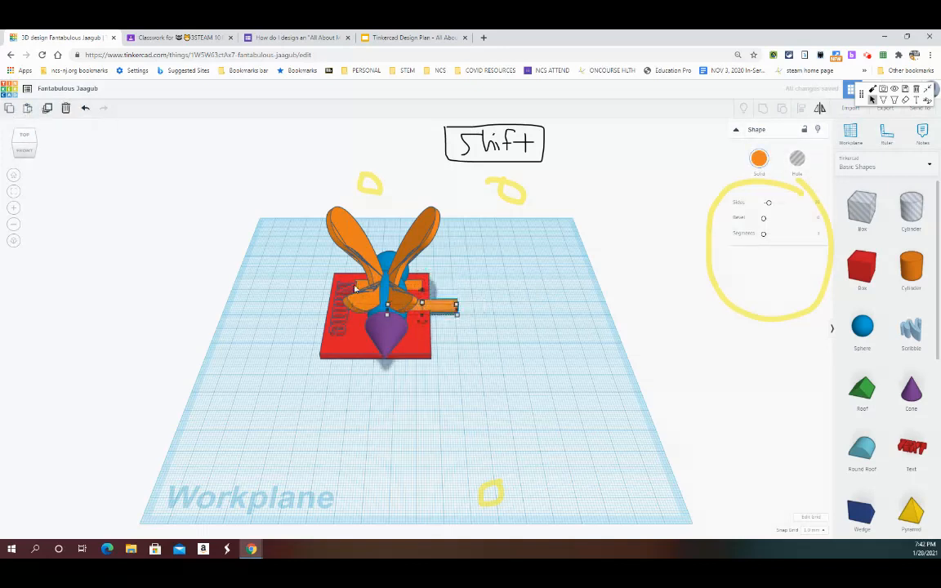
drag(444, 319, 400, 330)
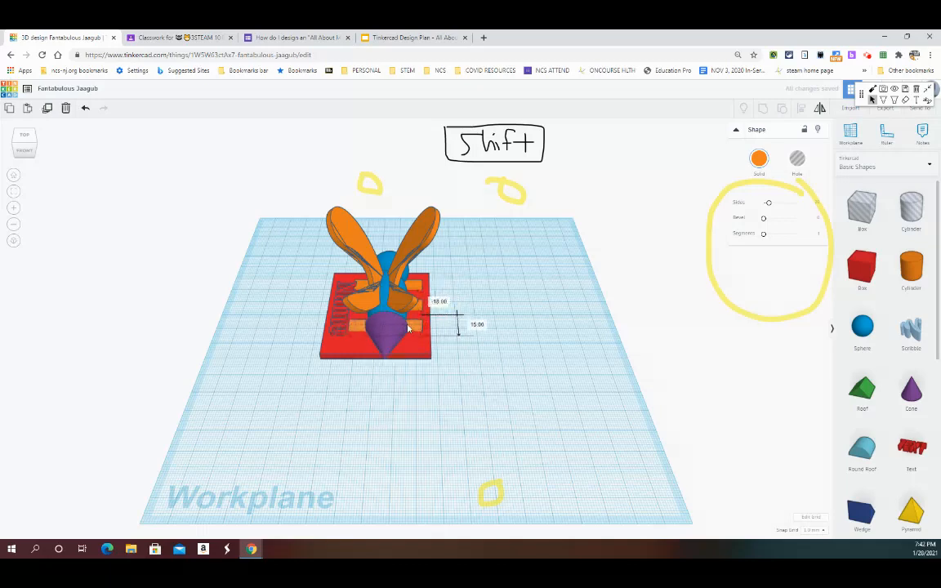
- Shift the leg rod nearest the blue head about 5 mm toward the other two rods
click(26, 151)
drag(27, 153, 54, 153)
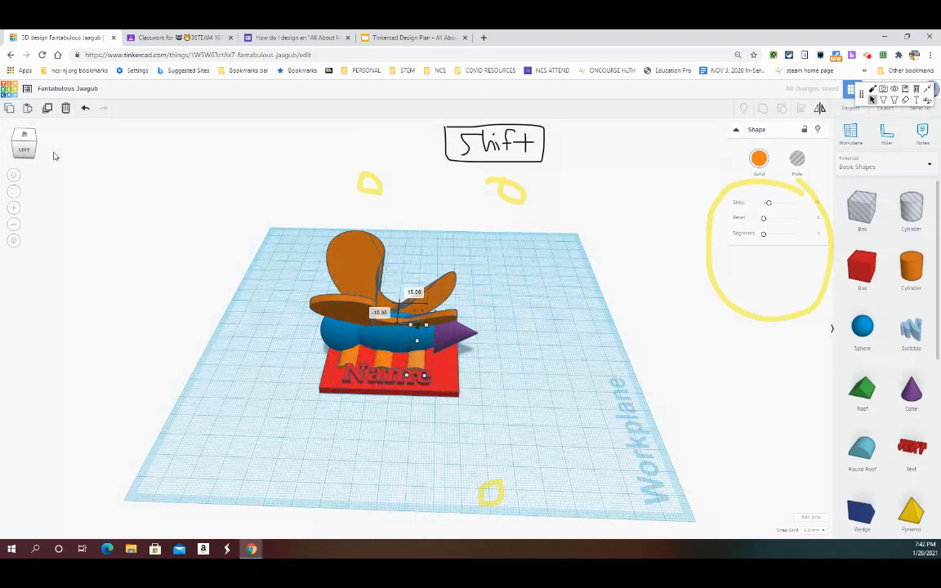
click(355, 362)
drag(358, 360, 358, 362)
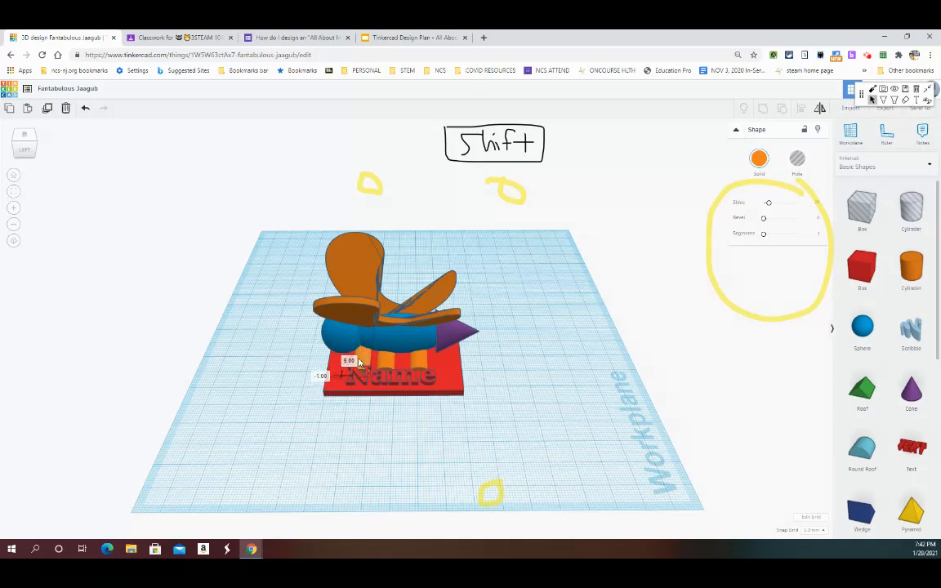
- Nudge the middle leg rod along the body to even out the spacing between the three legs
click(30, 137)
drag(50, 154, 22, 152)
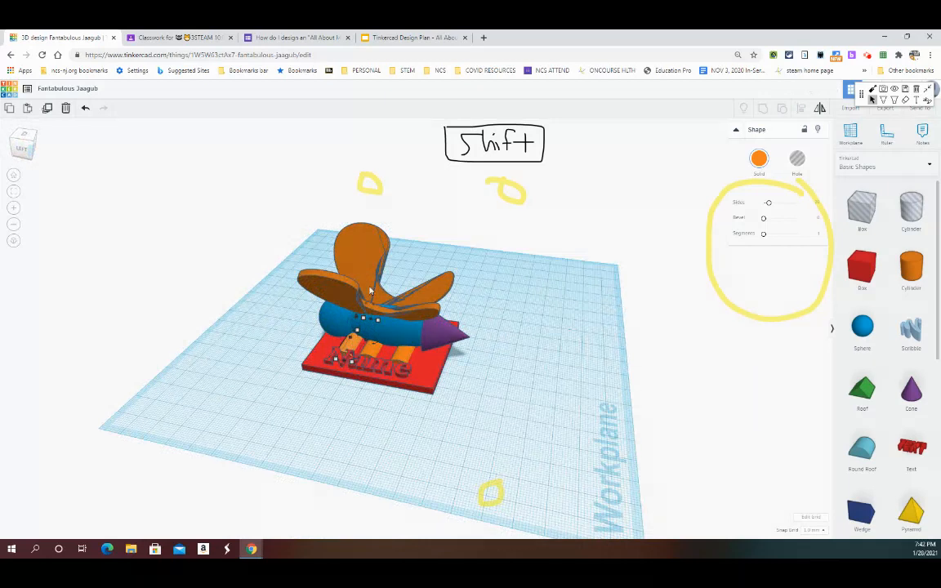
click(380, 351)
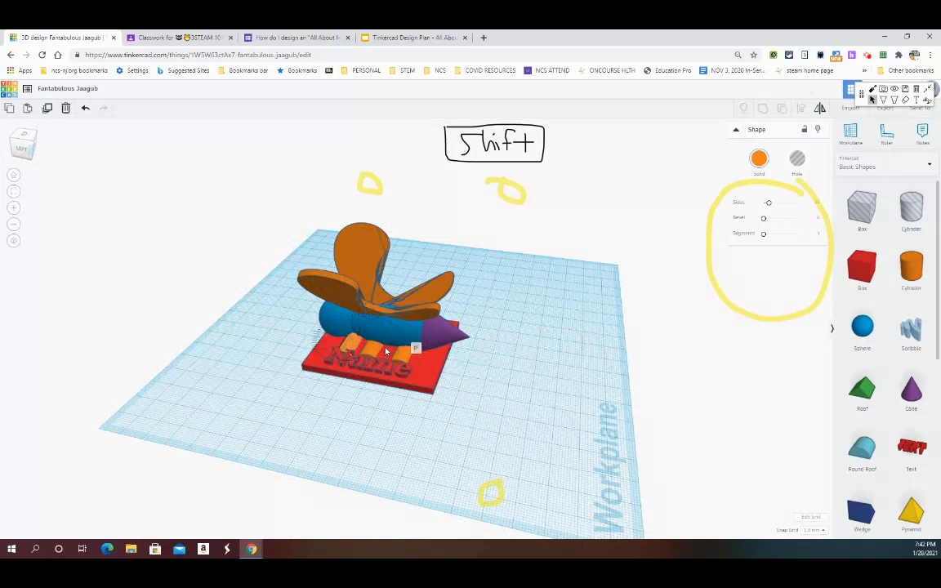
click(245, 285)
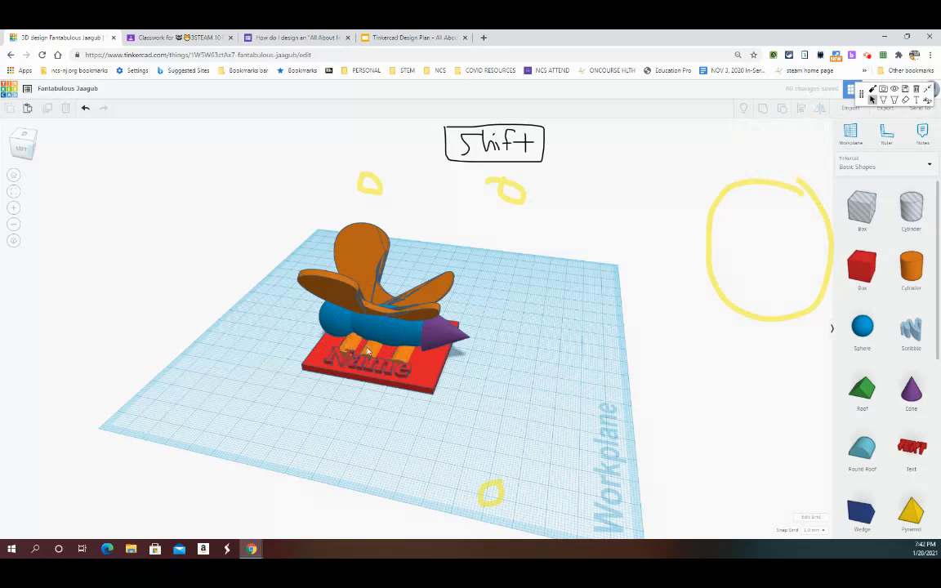
click(378, 351)
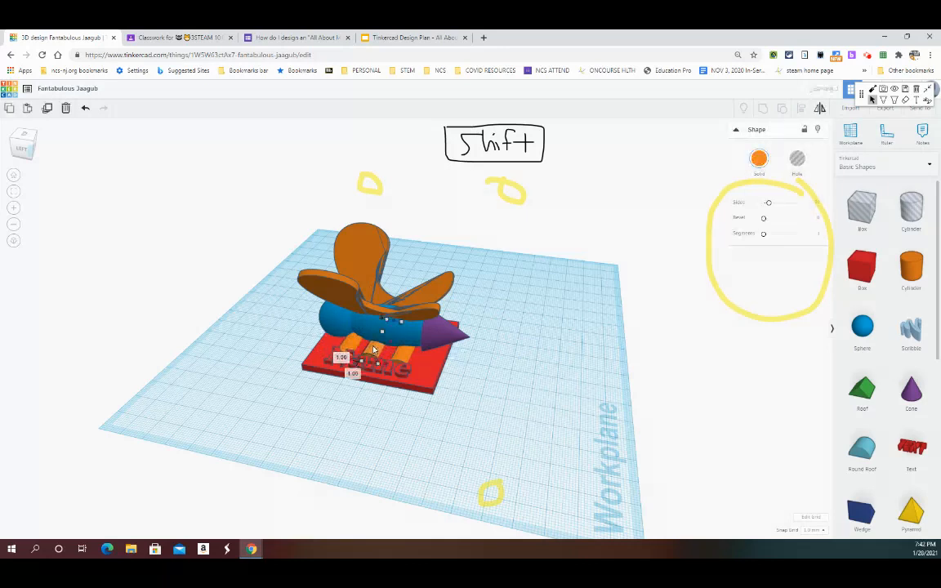
click(454, 387)
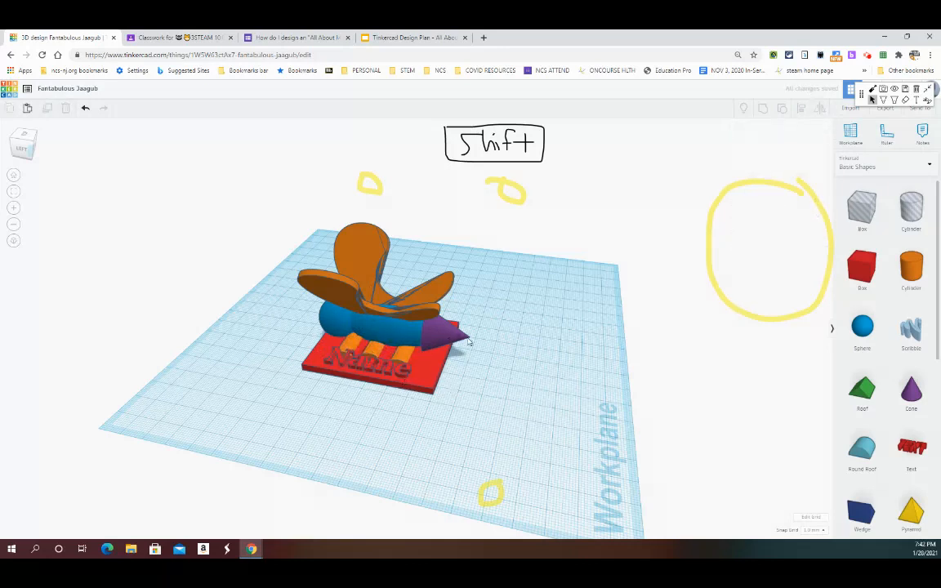
click(29, 147)
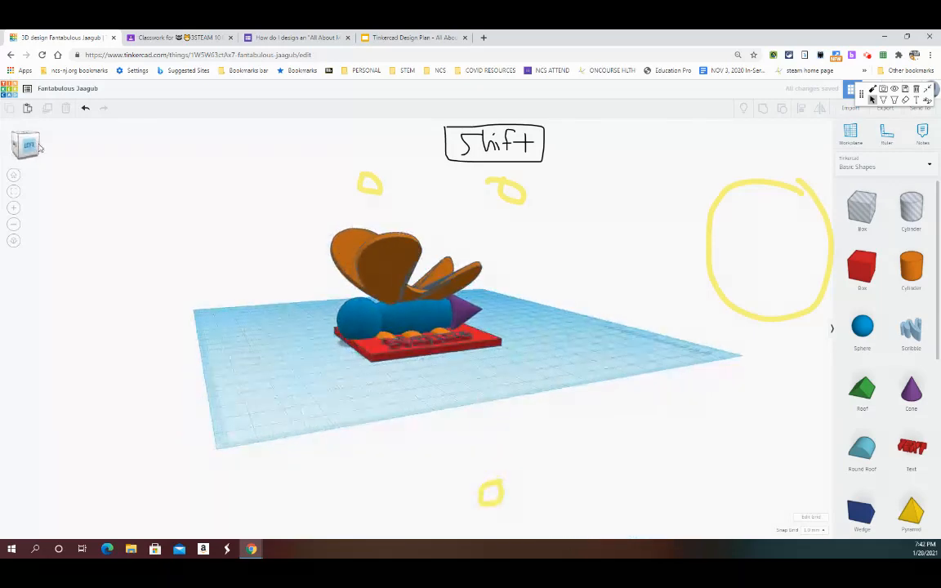